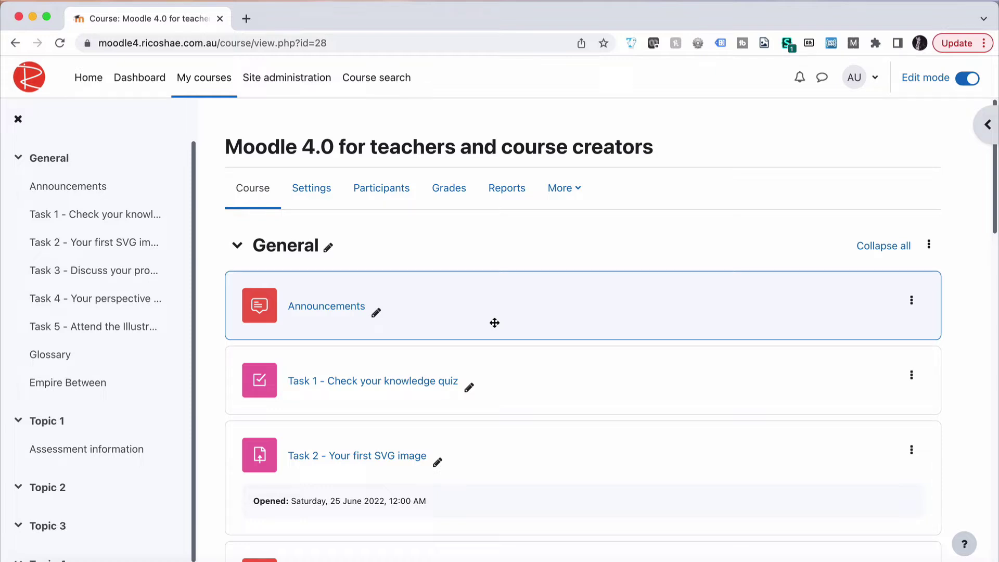
- Open the Task 1 - Check your knowledge quiz and list its eight questions
{"action": "scroll", "coordinate": [494, 322], "scroll_direction": "down", "scroll_amount": 4}
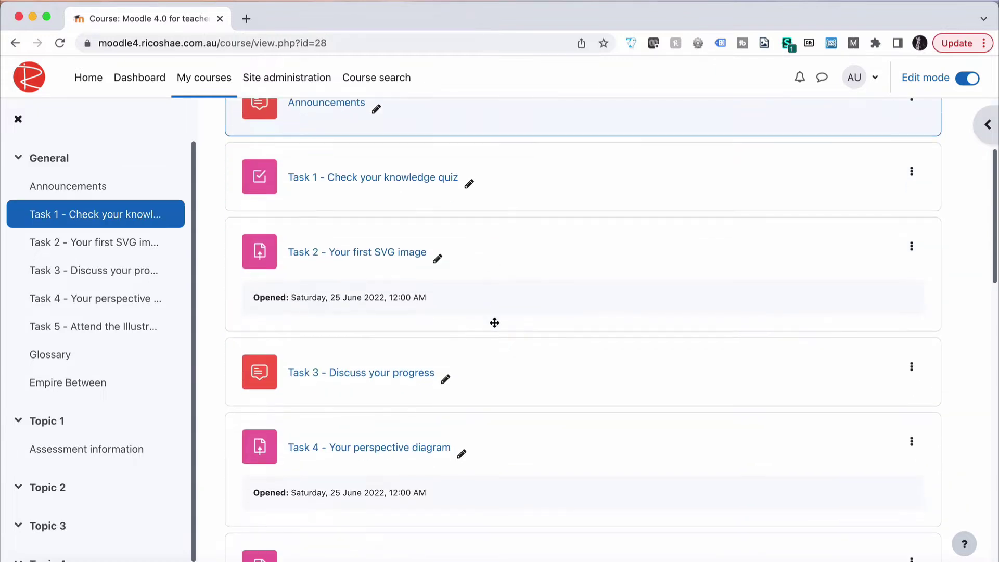
{"action": "scroll", "coordinate": [494, 322], "scroll_direction": "up", "scroll_amount": 1}
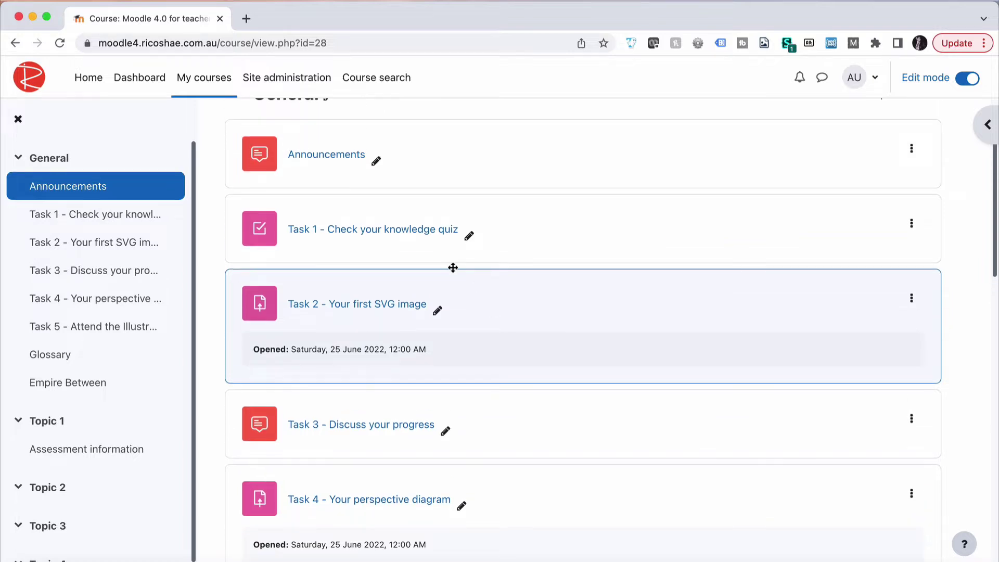
{"action": "left_click", "coordinate": [355, 238]}
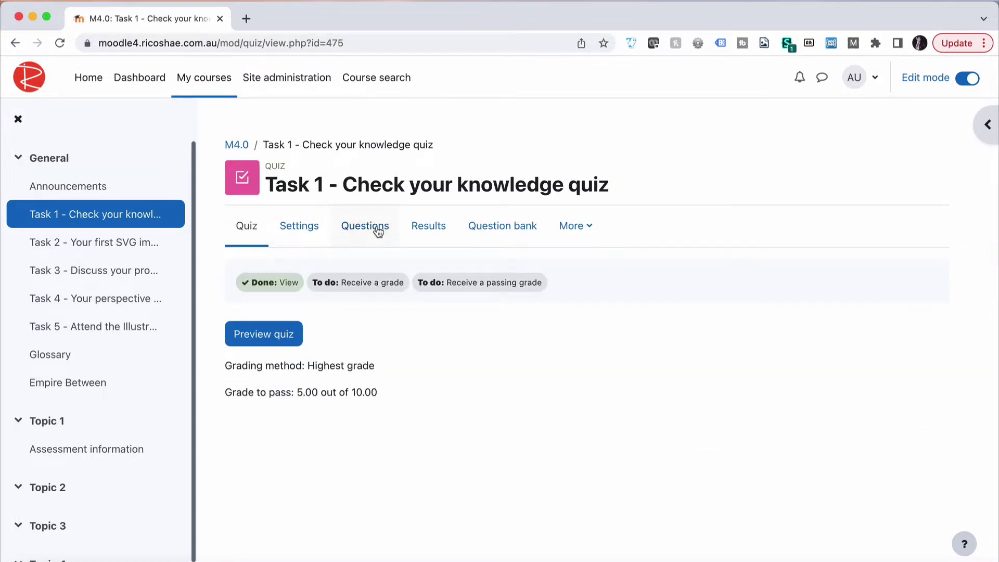
{"action": "left_click", "coordinate": [374, 228]}
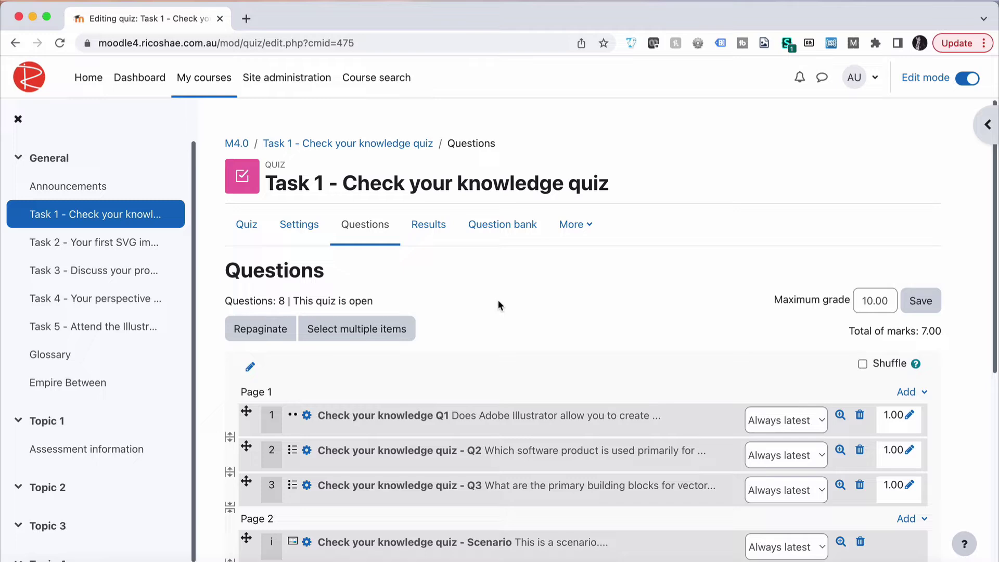
{"action": "scroll", "coordinate": [500, 302], "scroll_direction": "down", "scroll_amount": 3}
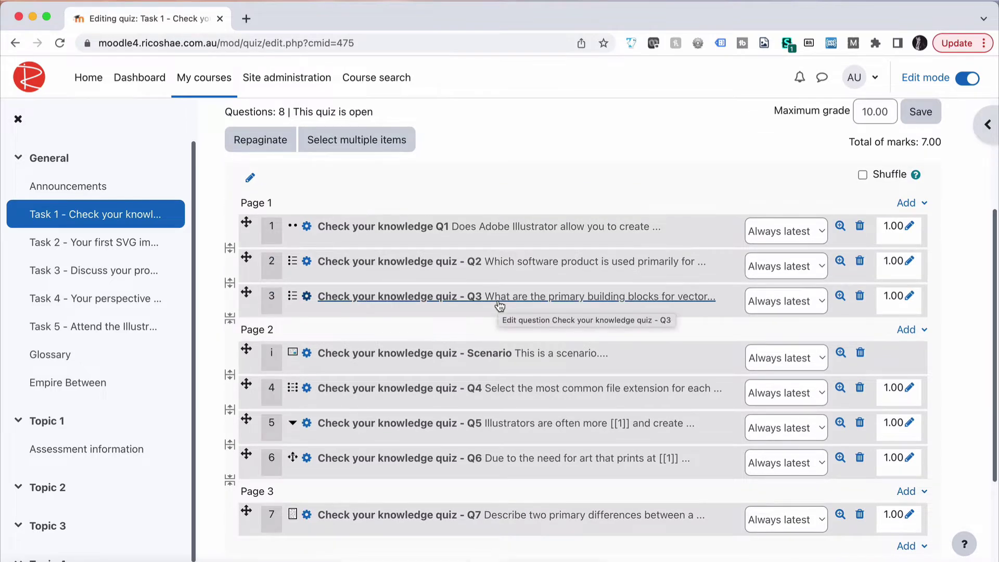
- Open Check your knowledge quiz - Q2 for editing and bring its four answer choices into view
{"action": "left_click", "coordinate": [432, 263]}
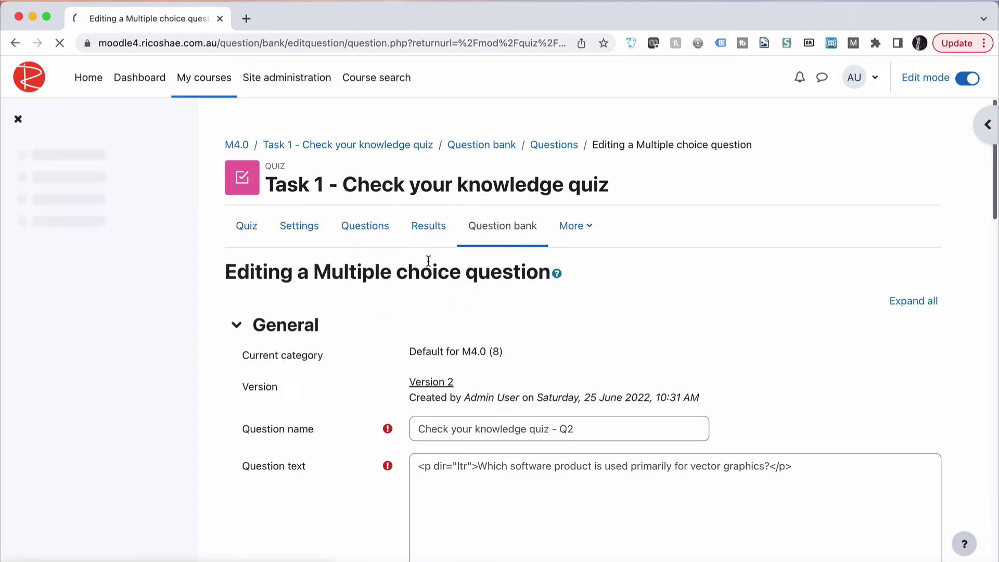
{"action": "scroll", "coordinate": [280, 383], "scroll_direction": "down", "scroll_amount": 15}
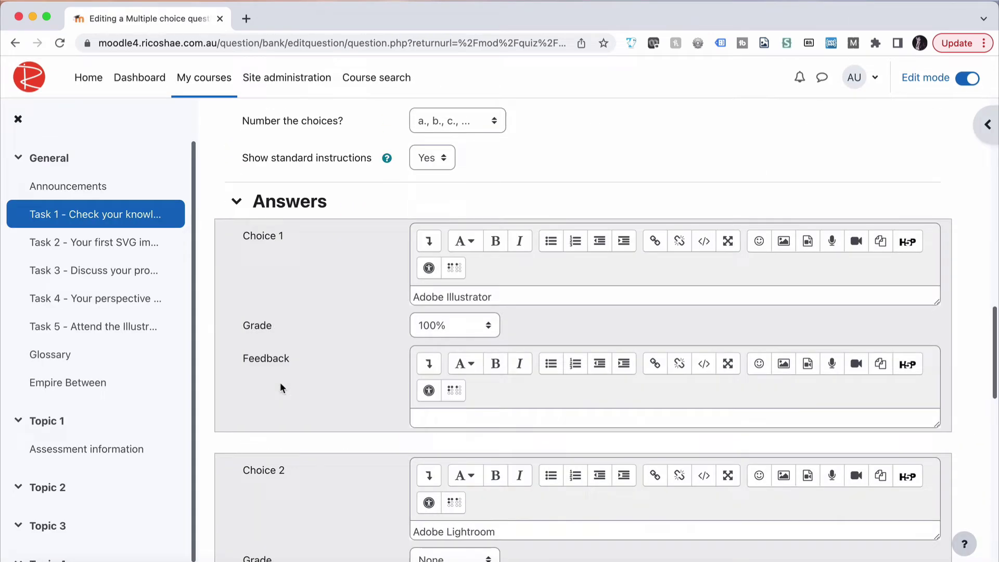
{"action": "scroll", "coordinate": [280, 383], "scroll_direction": "up", "scroll_amount": 8}
{"action": "scroll", "coordinate": [280, 388], "scroll_direction": "up", "scroll_amount": 7}
{"action": "scroll", "coordinate": [280, 388], "scroll_direction": "down", "scroll_amount": 1}
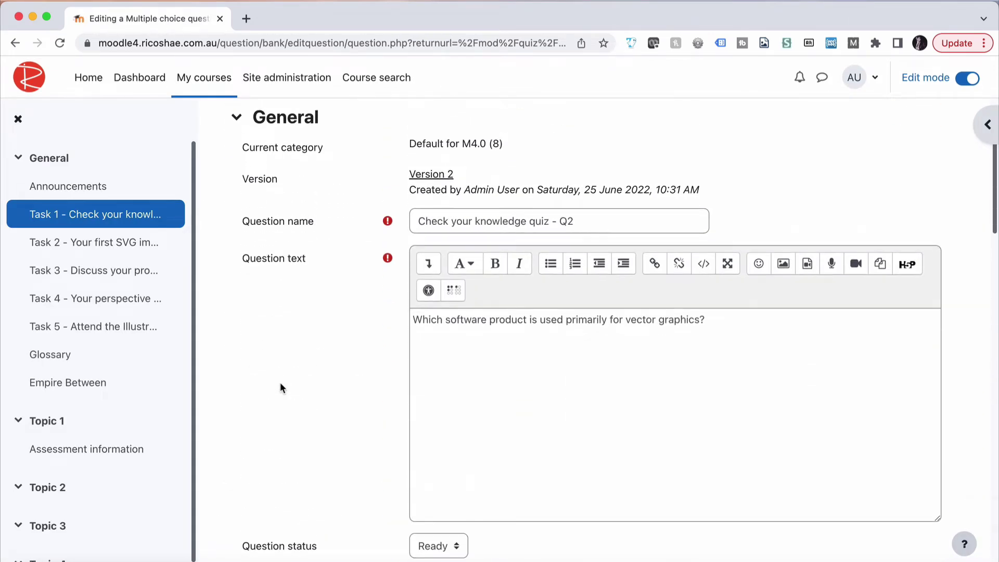
{"action": "left_click_drag", "start_coordinate": [423, 319], "coordinate": [707, 320]}
{"action": "left_click", "coordinate": [366, 340]}
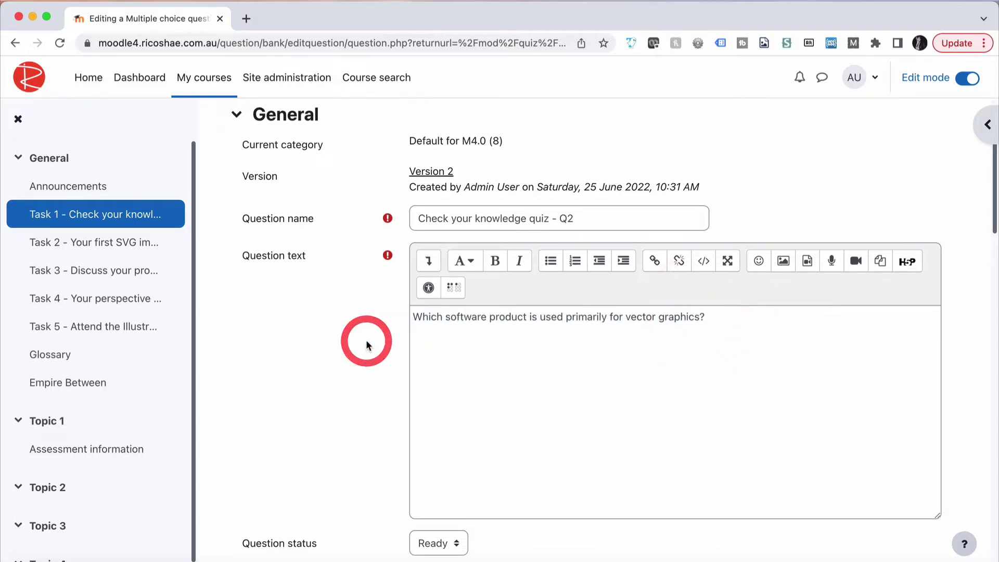
{"action": "scroll", "coordinate": [366, 340], "scroll_direction": "down", "scroll_amount": 8}
{"action": "scroll", "coordinate": [367, 339], "scroll_direction": "down", "scroll_amount": 8}
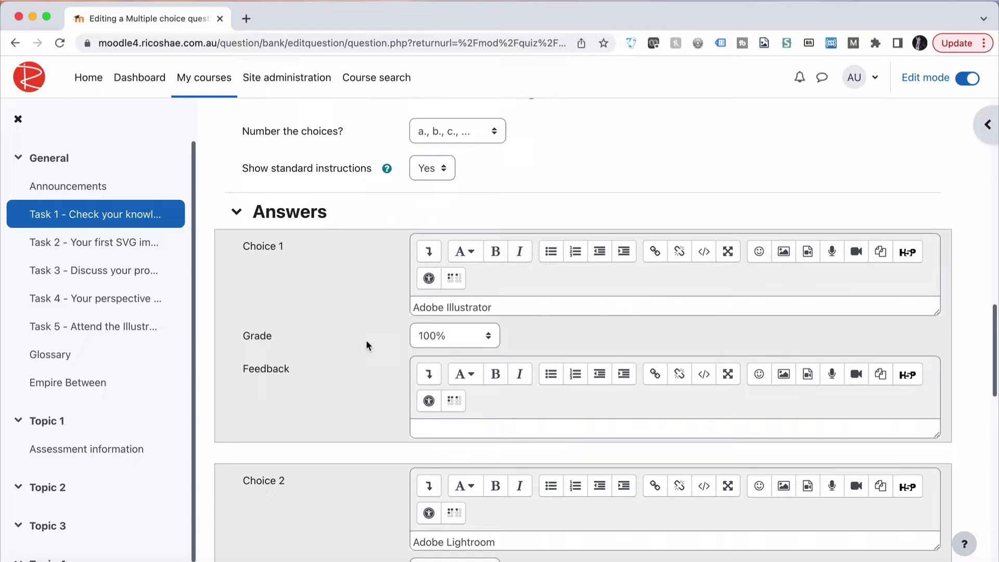
{"action": "scroll", "coordinate": [348, 358], "scroll_direction": "down", "scroll_amount": 8}
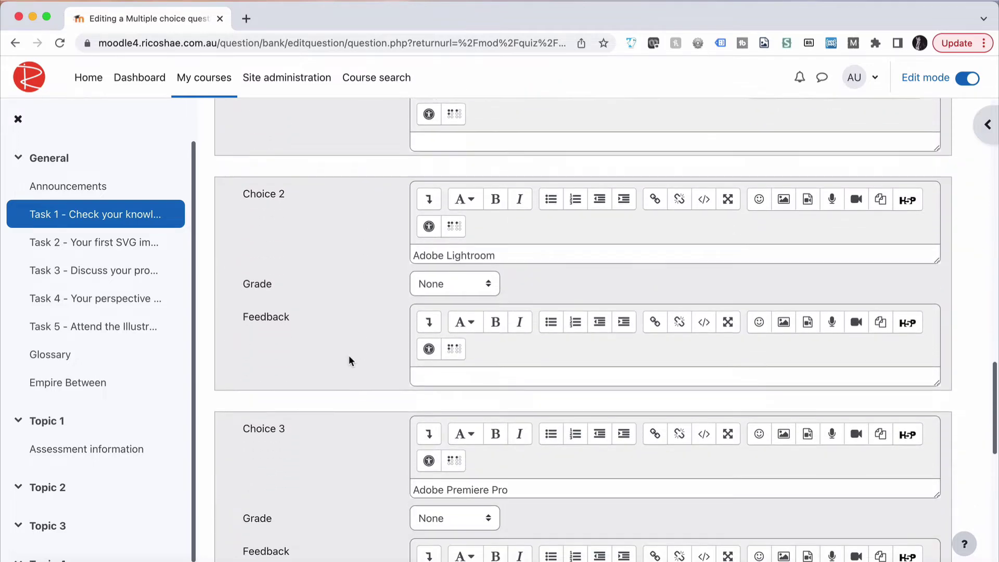
{"action": "scroll", "coordinate": [349, 356], "scroll_direction": "down", "scroll_amount": 6}
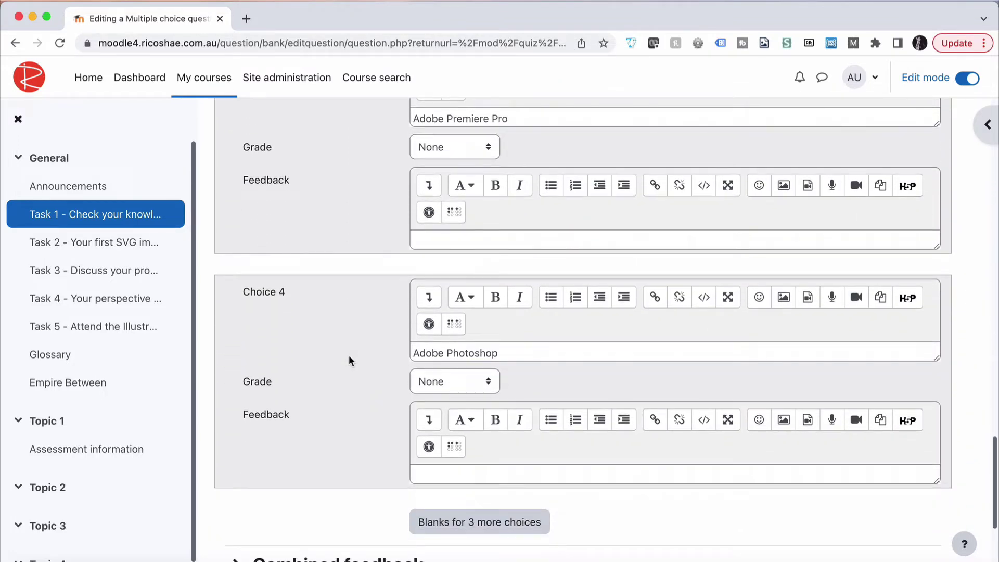
{"action": "scroll", "coordinate": [349, 356], "scroll_direction": "up", "scroll_amount": 13}
{"action": "scroll", "coordinate": [348, 360], "scroll_direction": "up", "scroll_amount": 2}
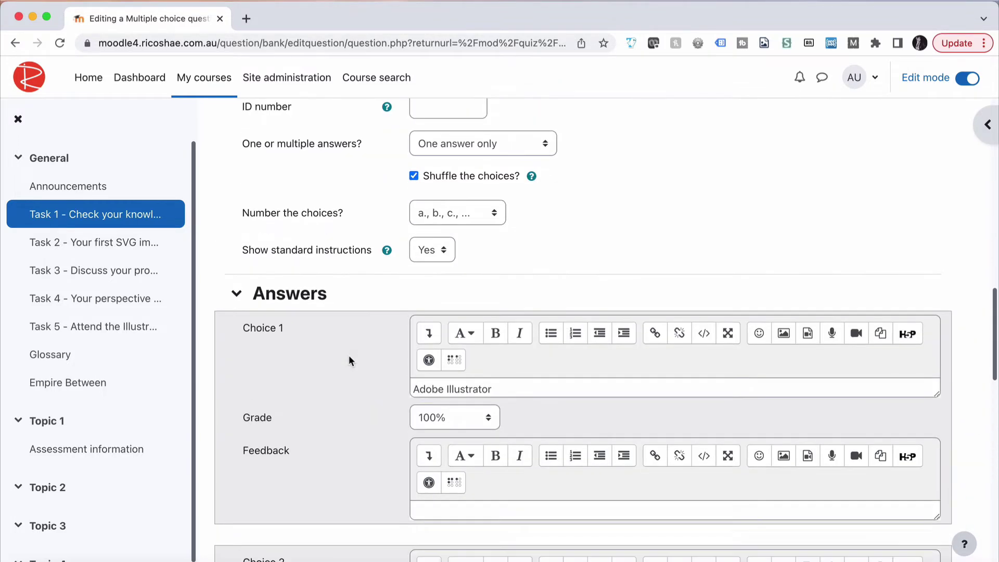
- Re-enter Choice 1 as Adobe Illustrator with a trailing new line and make its box taller
{"action": "left_click", "coordinate": [503, 389]}
{"action": "key", "text": "super+a"}
{"action": "key", "text": "BackSpace"}
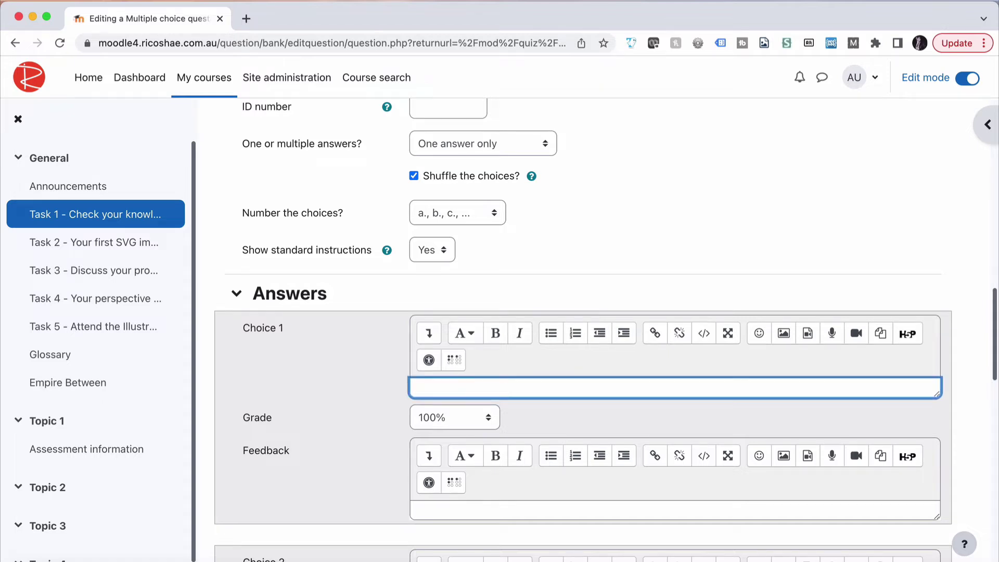
{"action": "type", "text": "Adobe Illustrator"}
{"action": "left_click_drag", "start_coordinate": [936, 396], "coordinate": [937, 493]}
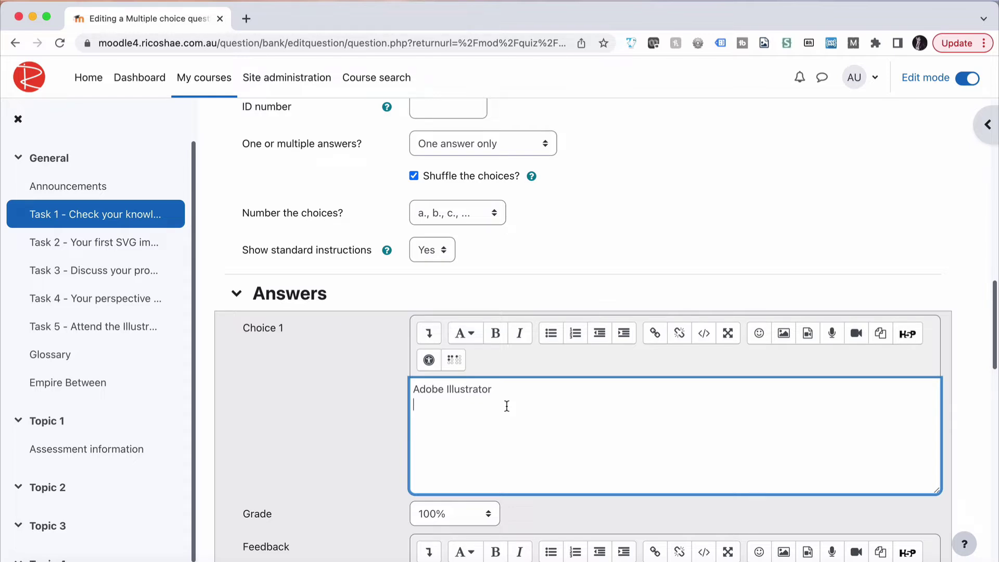
- Add a blank line after Adobe Lightroom and Adobe Premiere Pro in Choices 2 and 3
{"action": "scroll", "coordinate": [507, 406], "scroll_direction": "down", "scroll_amount": 7}
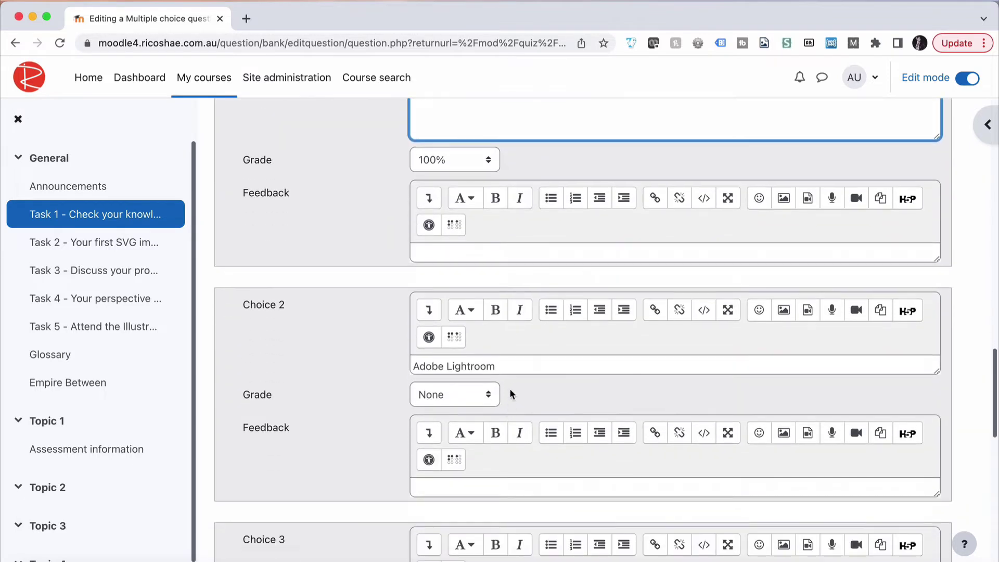
{"action": "left_click", "coordinate": [510, 367]}
{"action": "key", "text": "Return"}
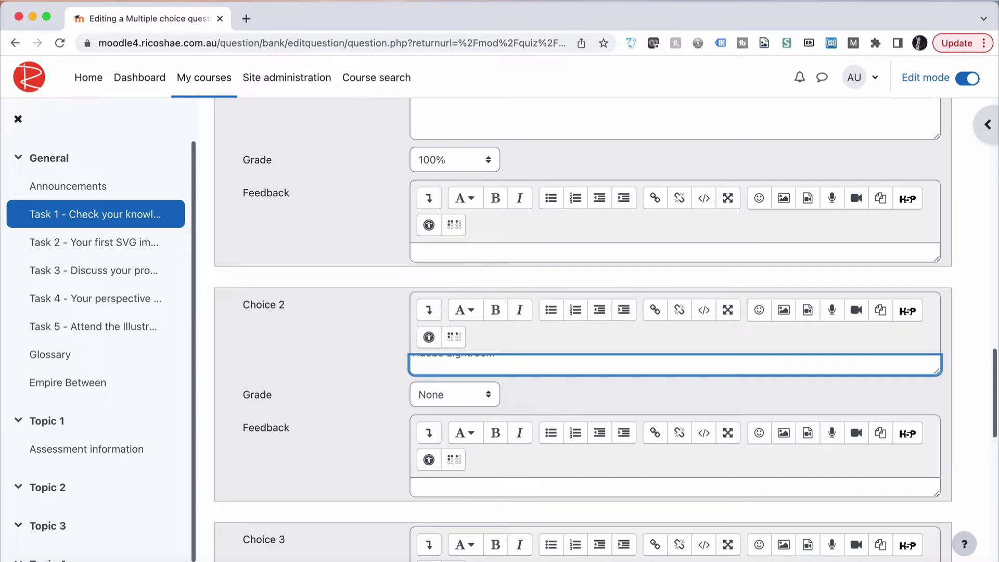
{"action": "scroll", "coordinate": [506, 368], "scroll_direction": "down", "scroll_amount": 2}
{"action": "left_click", "coordinate": [518, 478]}
{"action": "key", "text": "Return"}
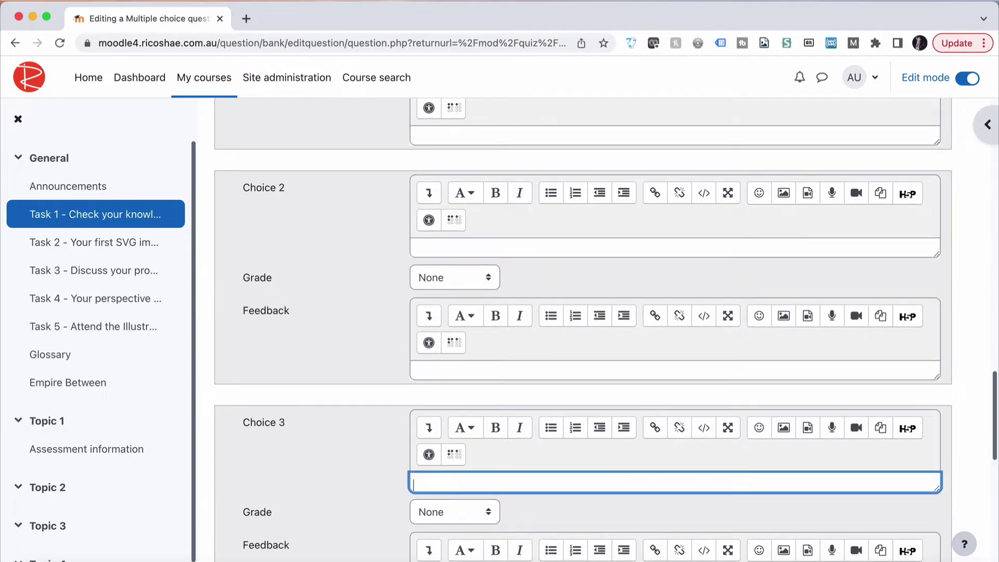
- Format Choice 4's Adobe Photoshop as a bulleted item
{"action": "scroll", "coordinate": [457, 481], "scroll_direction": "down", "scroll_amount": 6}
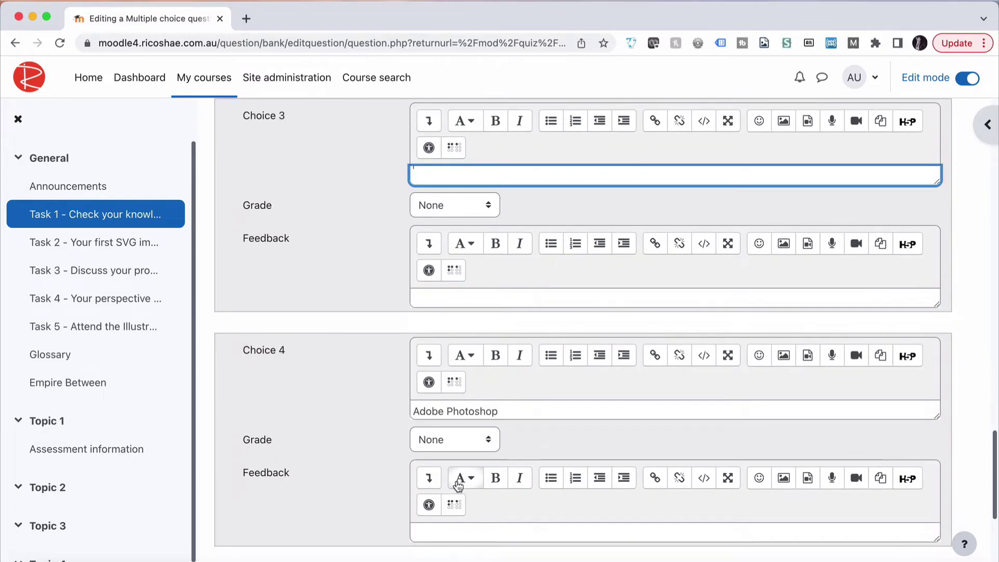
{"action": "left_click", "coordinate": [454, 410]}
{"action": "left_click", "coordinate": [551, 355]}
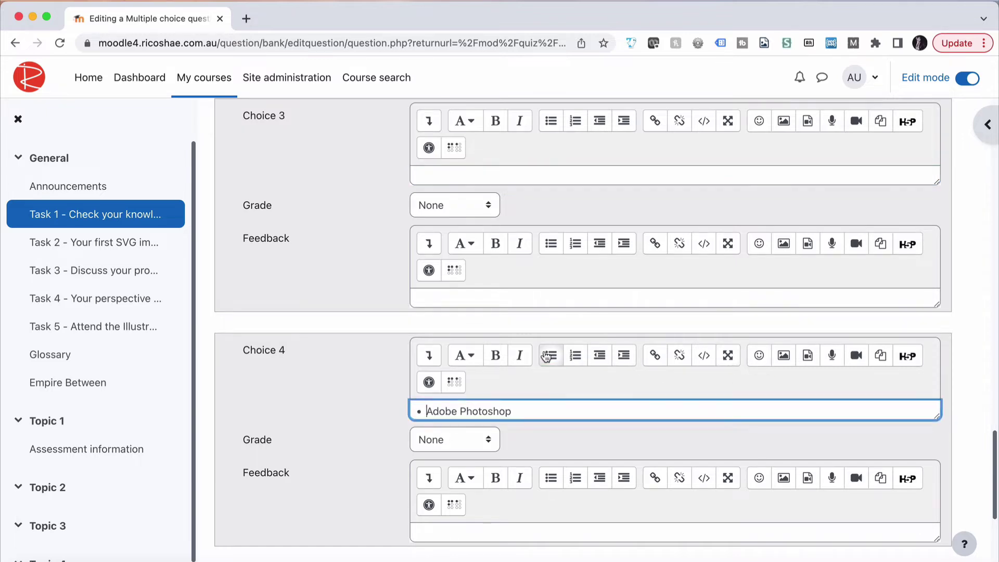
{"action": "scroll", "coordinate": [349, 419], "scroll_direction": "down", "scroll_amount": 2}
{"action": "scroll", "coordinate": [348, 419], "scroll_direction": "down", "scroll_amount": 5}
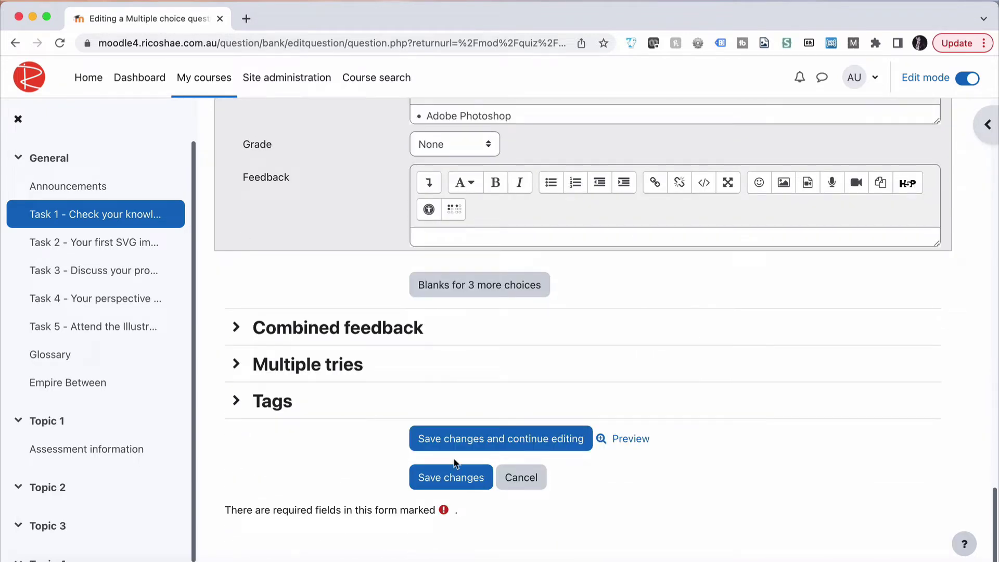
- Save Q2 as Version 3, preview it in a widened window, and check the answers' spacing
{"action": "left_click", "coordinate": [448, 476]}
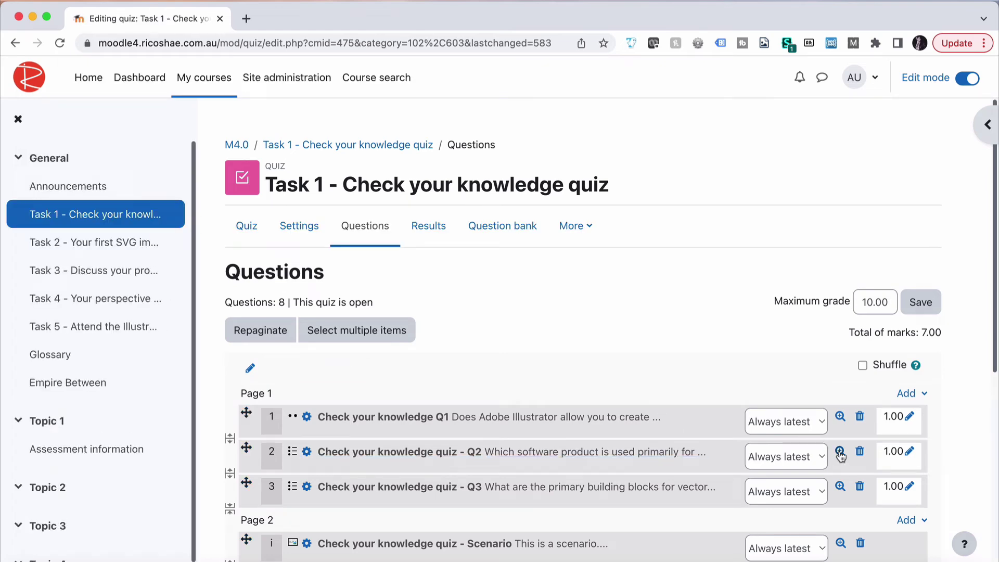
{"action": "left_click", "coordinate": [840, 451]}
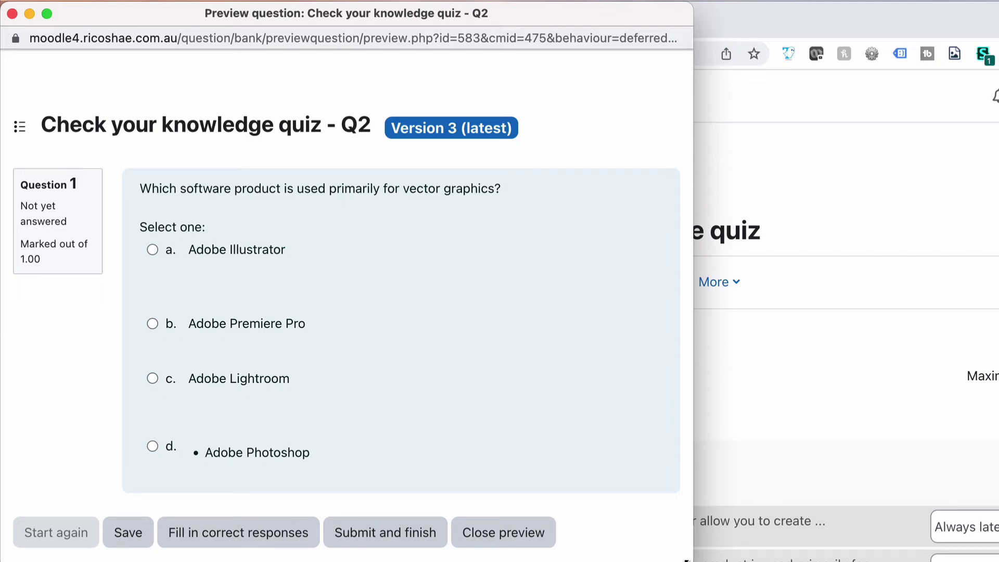
{"action": "left_click_drag", "start_coordinate": [686, 559], "coordinate": [943, 560]}
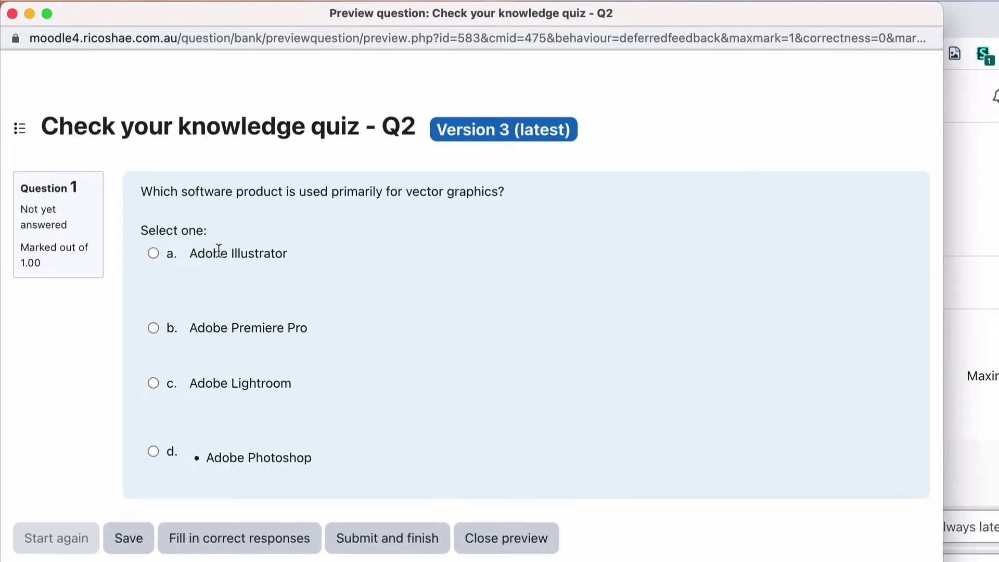
{"action": "left_click_drag", "start_coordinate": [188, 254], "coordinate": [347, 445]}
{"action": "left_click", "coordinate": [347, 444]}
- Select answers d, a, b and c in the preview to compare the uneven spacing
{"action": "left_click_drag", "start_coordinate": [206, 458], "coordinate": [341, 467]}
{"action": "left_click", "coordinate": [306, 456]}
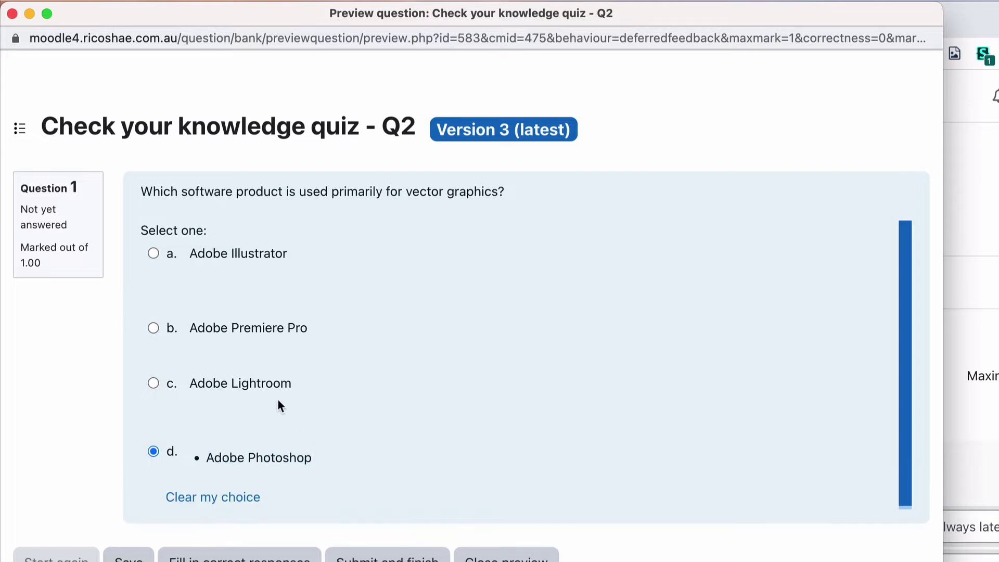
{"action": "left_click", "coordinate": [245, 498]}
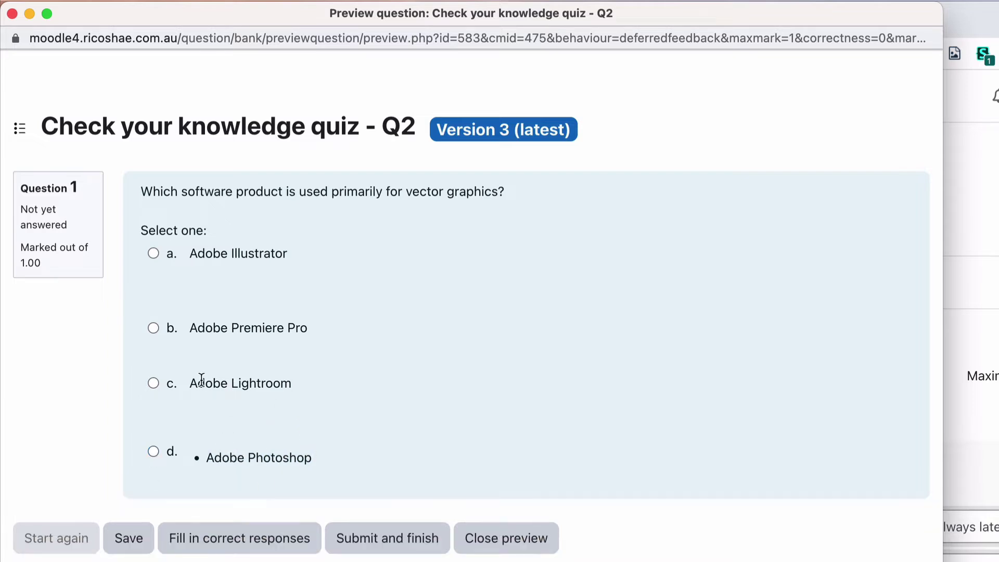
{"action": "left_click", "coordinate": [192, 277]}
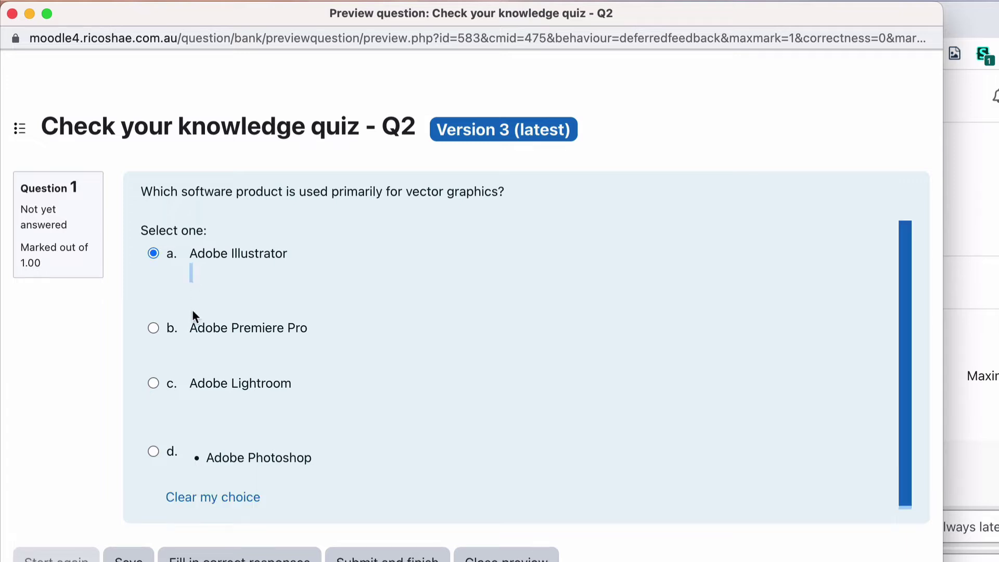
{"action": "left_click", "coordinate": [193, 365]}
{"action": "left_click", "coordinate": [191, 420]}
- Close the preview, reopen Q2 for editing, and enlarge the Choice 1 answer box
{"action": "left_click", "coordinate": [12, 14]}
{"action": "scroll", "coordinate": [685, 402], "scroll_direction": "down", "scroll_amount": 5}
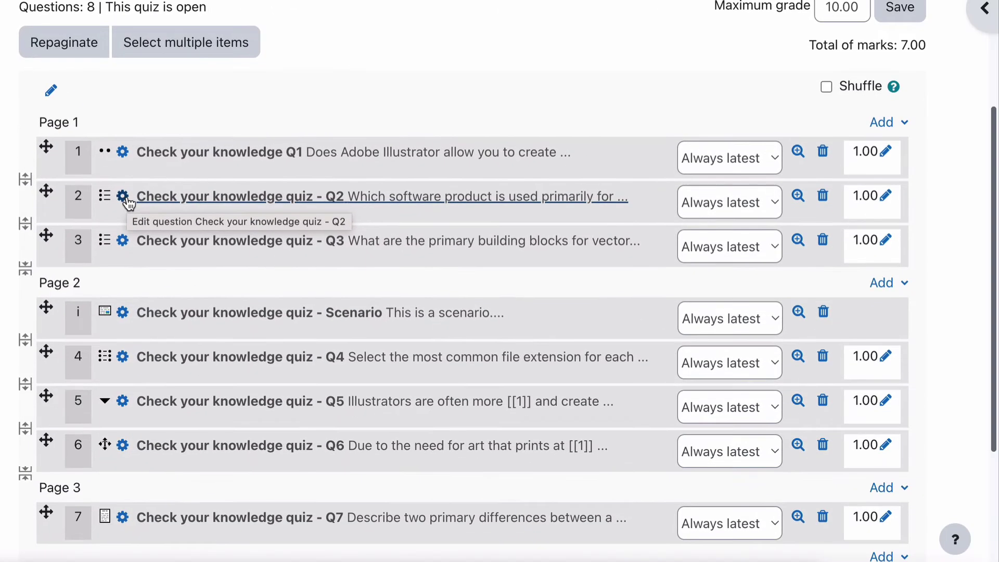
{"action": "left_click", "coordinate": [386, 344]}
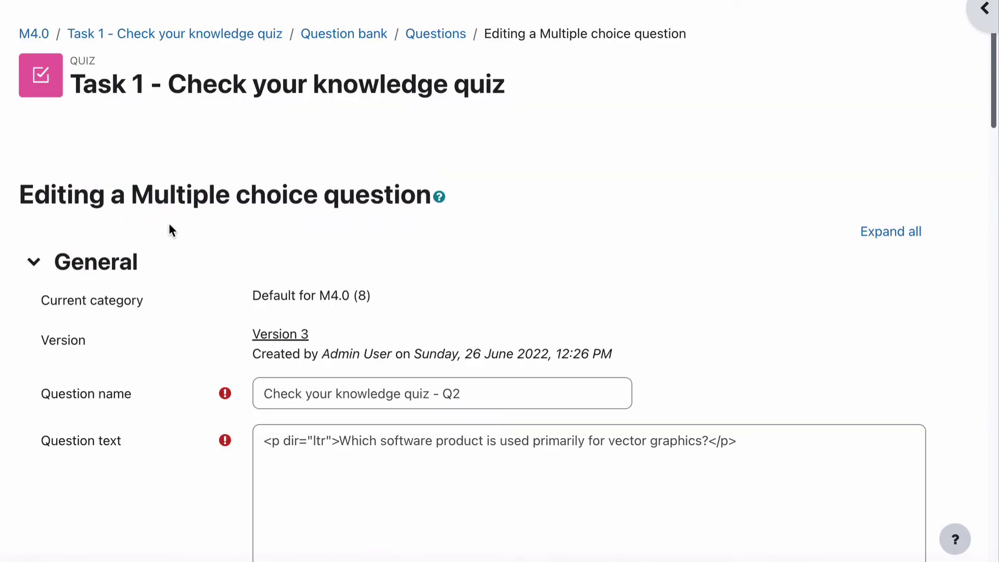
{"action": "scroll", "coordinate": [147, 394], "scroll_direction": "down", "scroll_amount": 10}
{"action": "scroll", "coordinate": [147, 394], "scroll_direction": "down", "scroll_amount": 10}
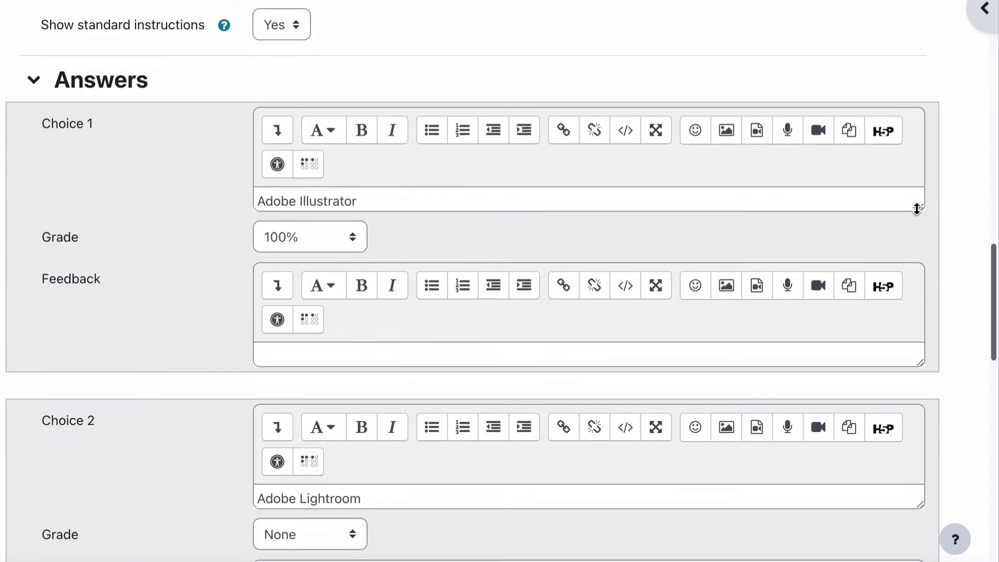
{"action": "left_click_drag", "start_coordinate": [918, 208], "coordinate": [917, 359]}
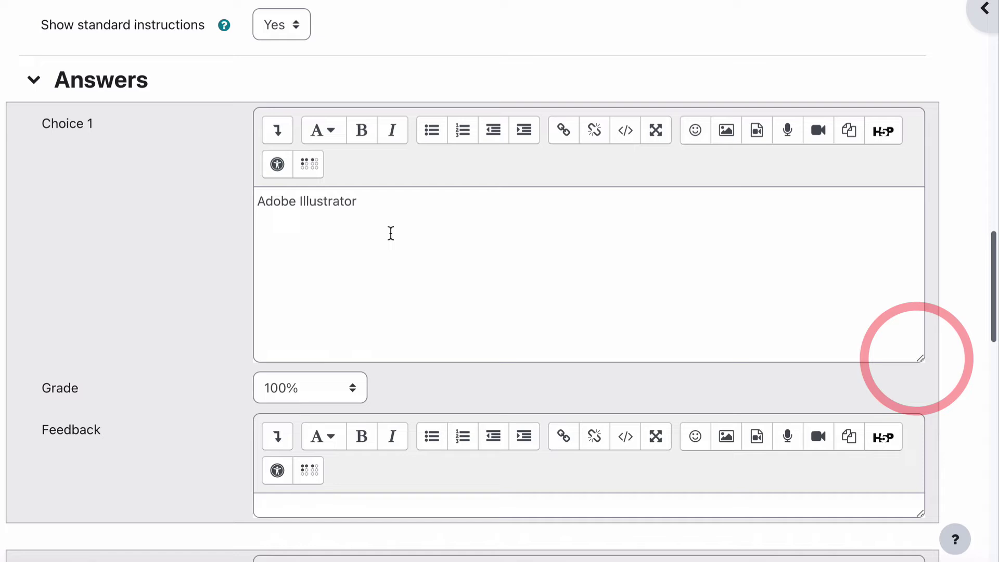
- In Choice 1's HTML source, delete the trailing <br> line breaks after Adobe Illustrator
{"action": "left_click", "coordinate": [625, 134]}
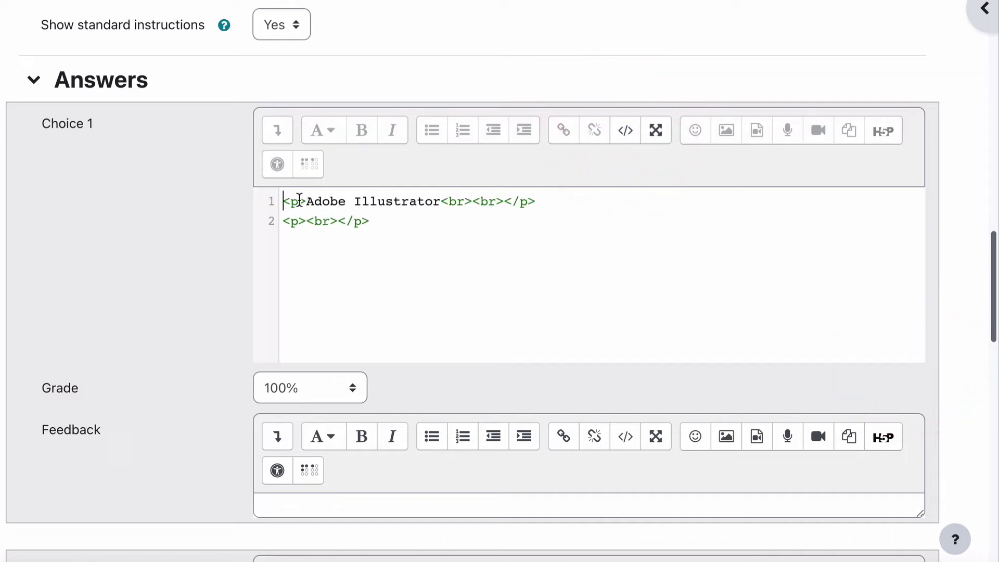
{"action": "left_click_drag", "start_coordinate": [441, 202], "coordinate": [504, 201]}
{"action": "key", "text": "BackSpace"}
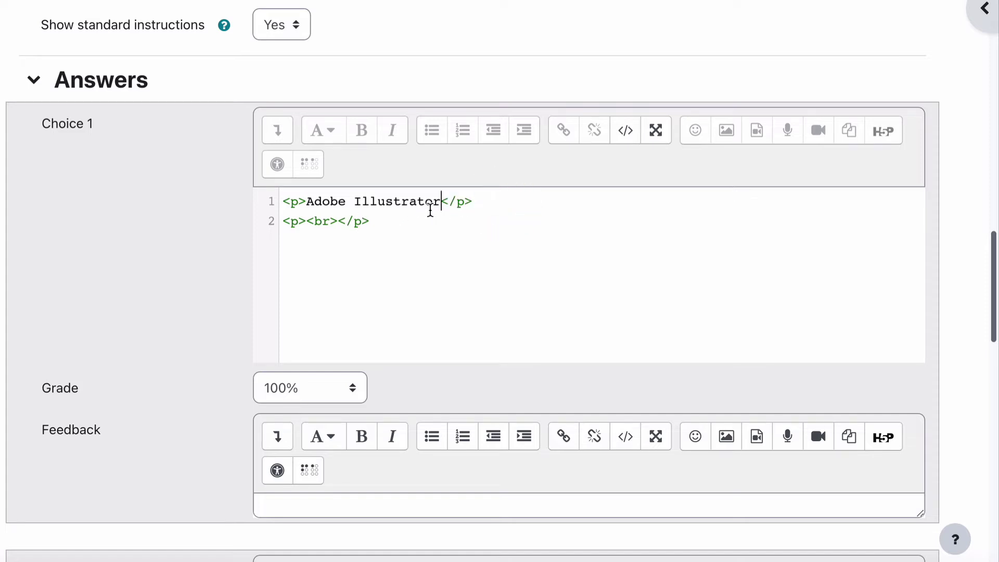
{"action": "key", "text": "ctrl+z"}
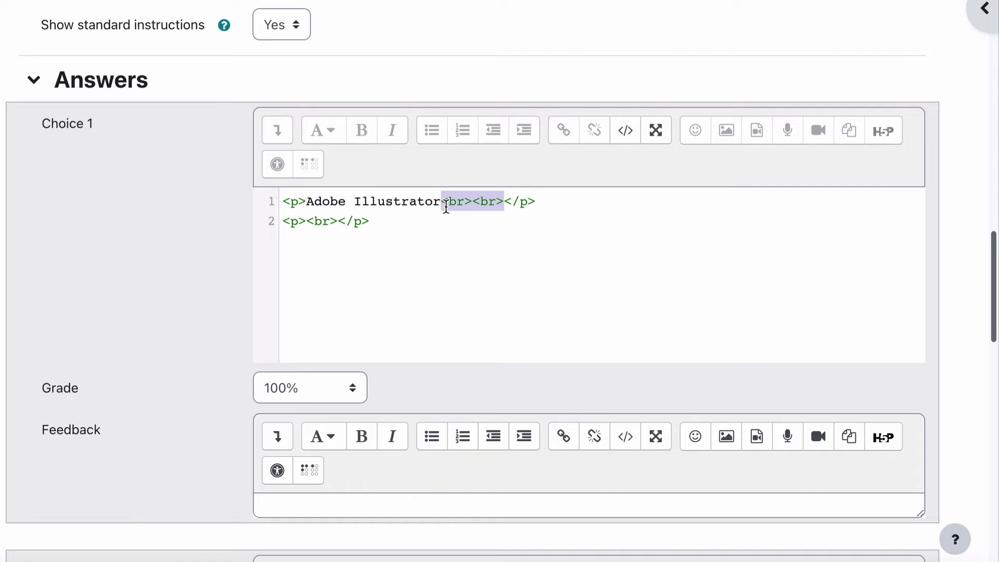
{"action": "left_click_drag", "start_coordinate": [446, 204], "coordinate": [471, 203]}
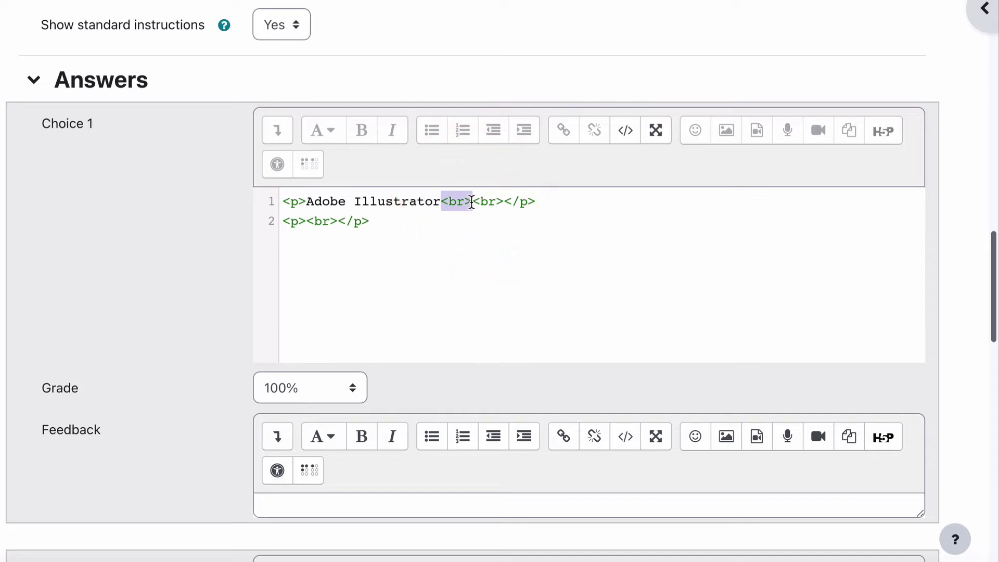
{"action": "key", "text": "BackSpace"}
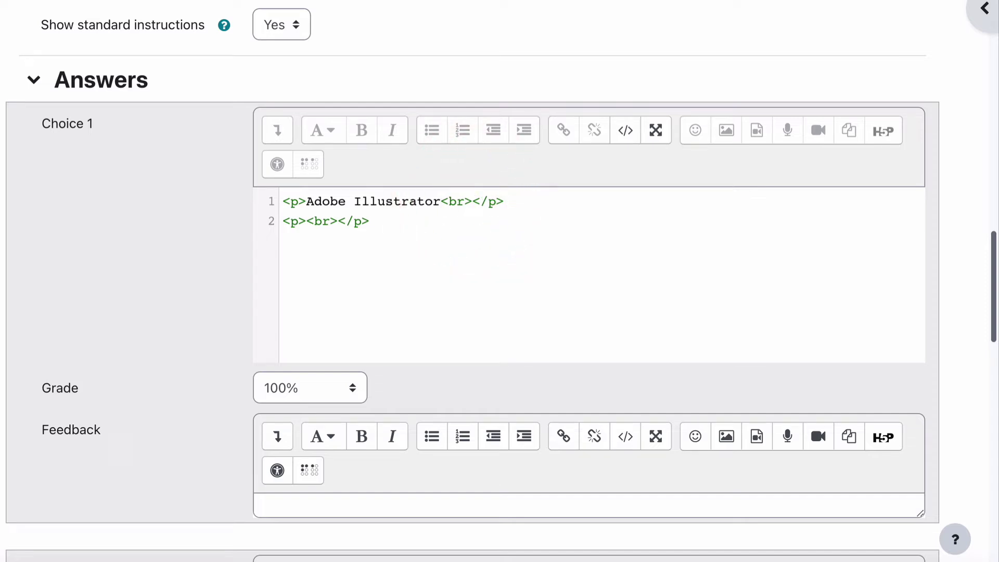
{"action": "left_click", "coordinate": [465, 201]}
{"action": "key", "text": "BackSpace"}
{"action": "key", "text": "BackSpace"}
{"action": "key", "text": "BackSpace"}
{"action": "key", "text": "BackSpace"}
- Delete the empty paragraph on Choice 1's second line and return to the formatted view
{"action": "left_click_drag", "start_coordinate": [290, 222], "coordinate": [360, 222]}
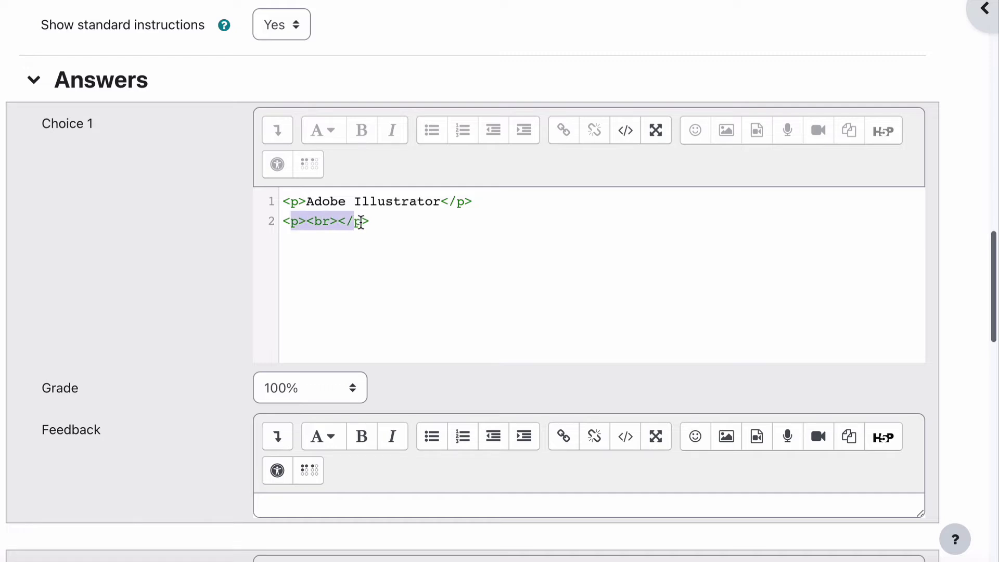
{"action": "left_click", "coordinate": [361, 222]}
{"action": "double_click", "coordinate": [319, 220]}
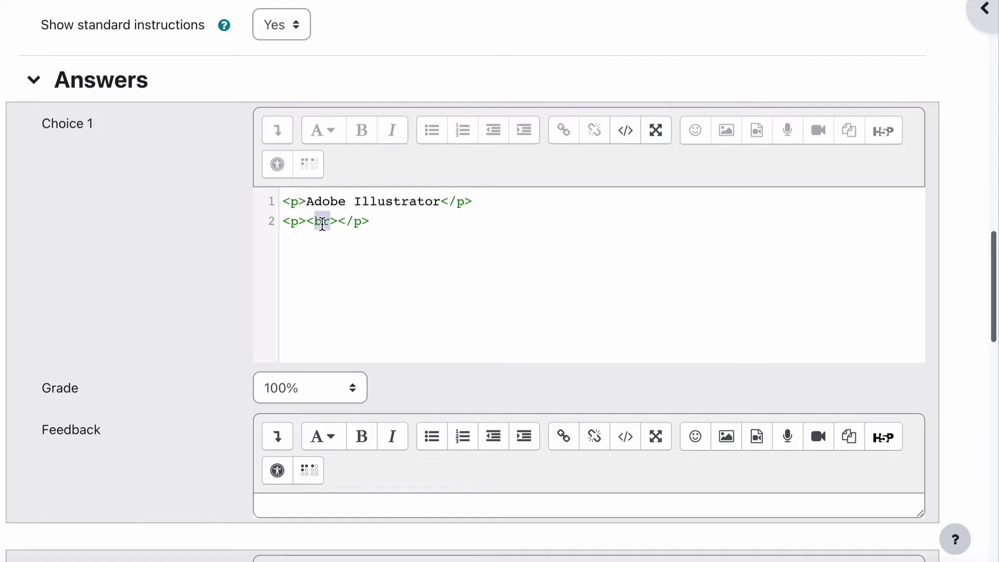
{"action": "left_click", "coordinate": [379, 220]}
{"action": "left_click_drag", "start_coordinate": [379, 220], "coordinate": [278, 223]}
{"action": "key", "text": "BackSpace"}
{"action": "key", "text": "BackSpace"}
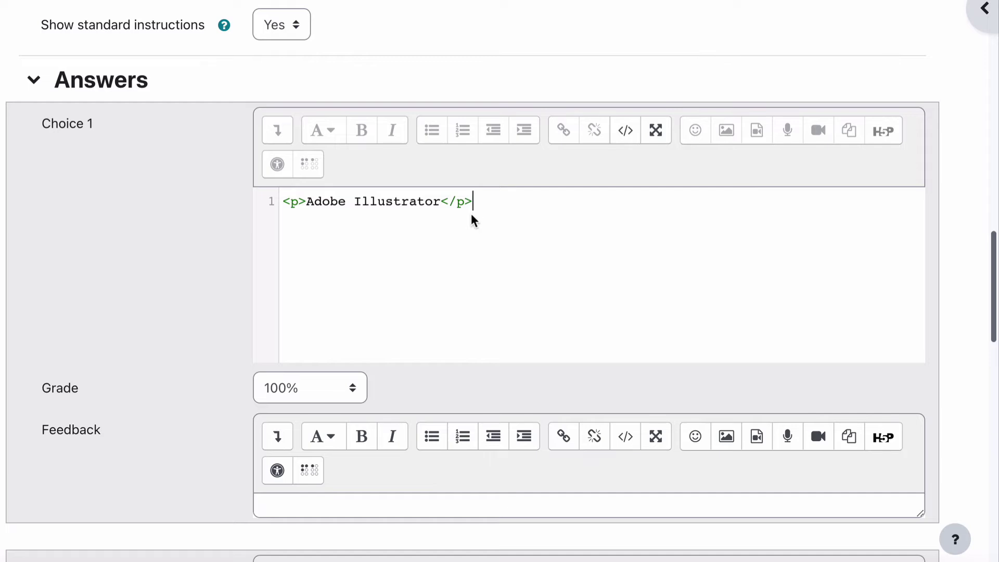
{"action": "left_click", "coordinate": [626, 130]}
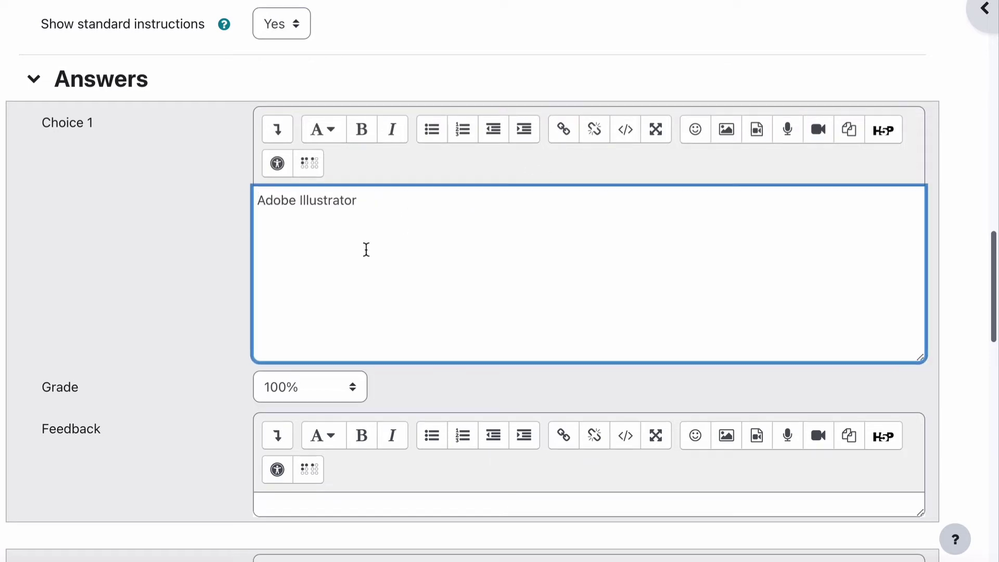
- Strip the dir/style attributes and three trailing line breaks from Choice 2's Adobe Lightroom HTML
{"action": "scroll", "coordinate": [366, 249], "scroll_direction": "down", "scroll_amount": 9}
{"action": "left_click_drag", "start_coordinate": [920, 203], "coordinate": [916, 296]}
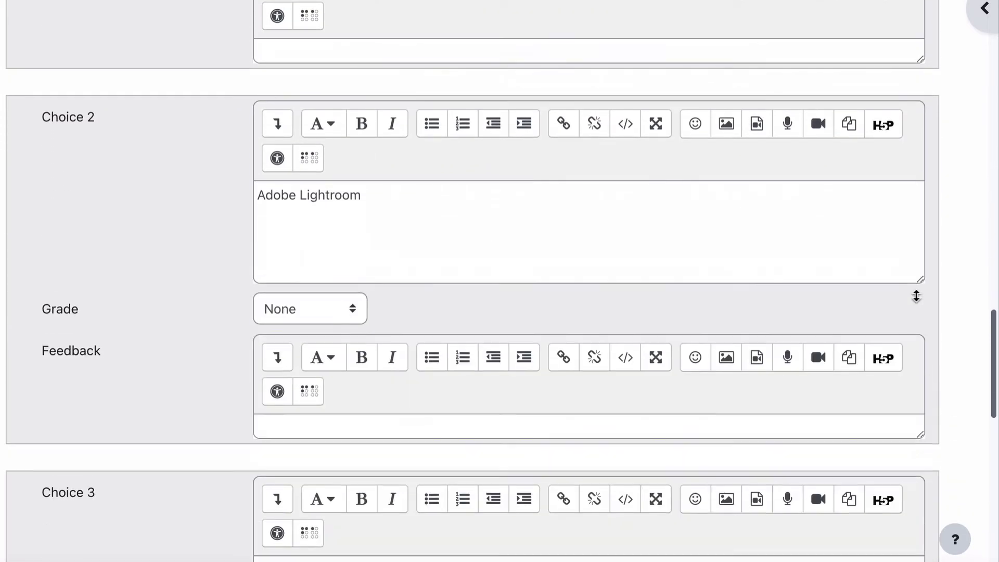
{"action": "left_click", "coordinate": [627, 127]}
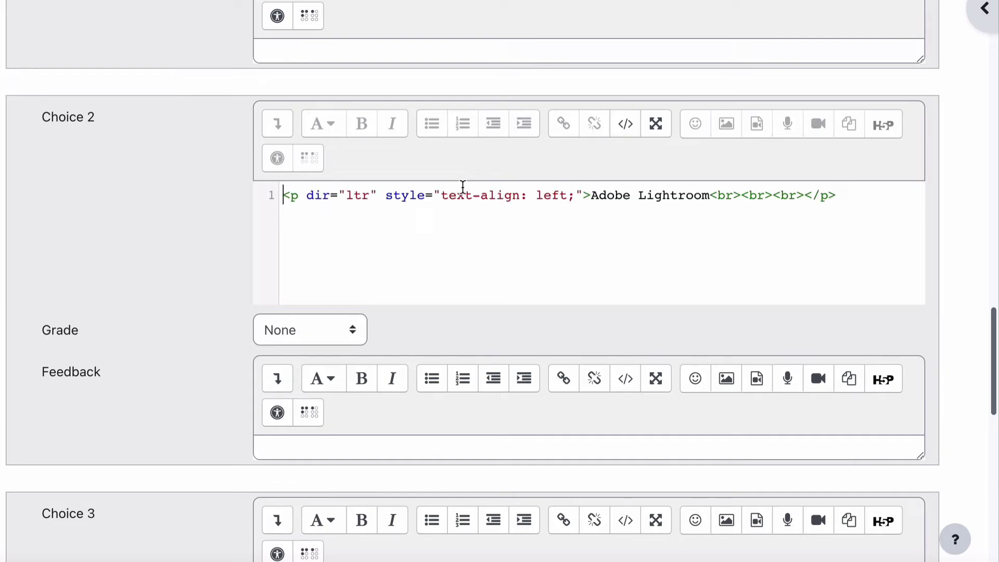
{"action": "left_click_drag", "start_coordinate": [307, 195], "coordinate": [583, 196]}
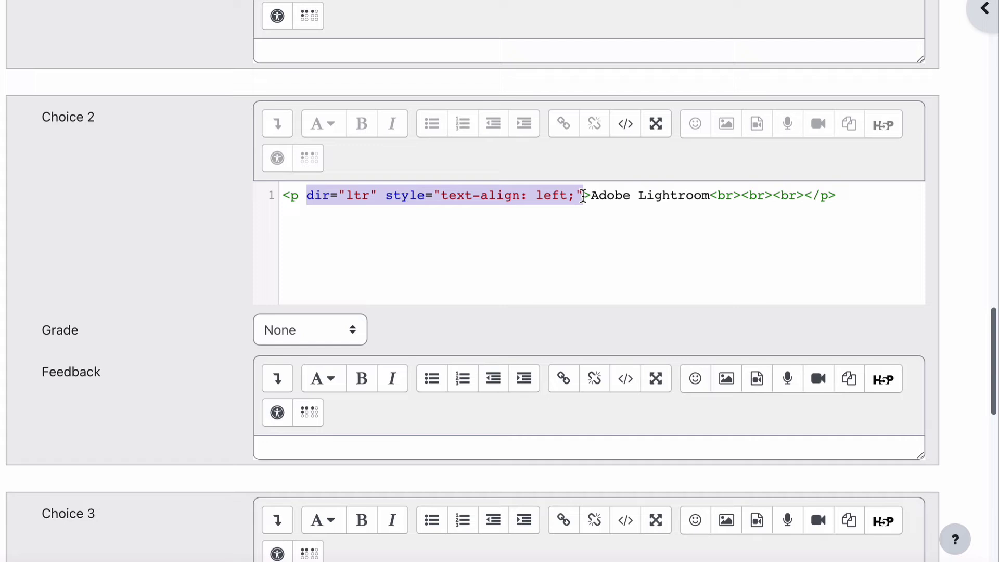
{"action": "key", "text": "BackSpace"}
{"action": "key", "text": "BackSpace"}
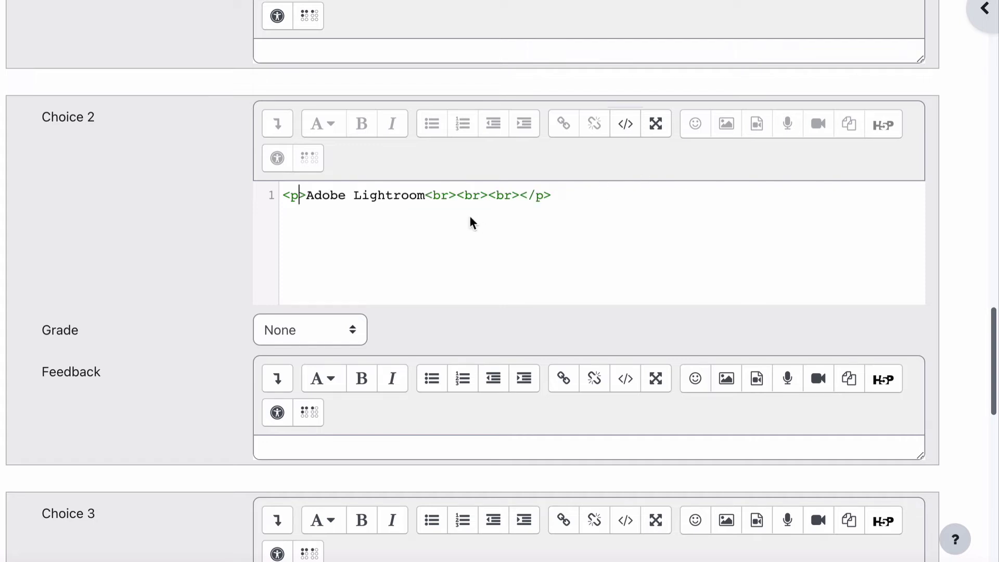
{"action": "left_click_drag", "start_coordinate": [426, 196], "coordinate": [522, 195]}
{"action": "key", "text": "BackSpace"}
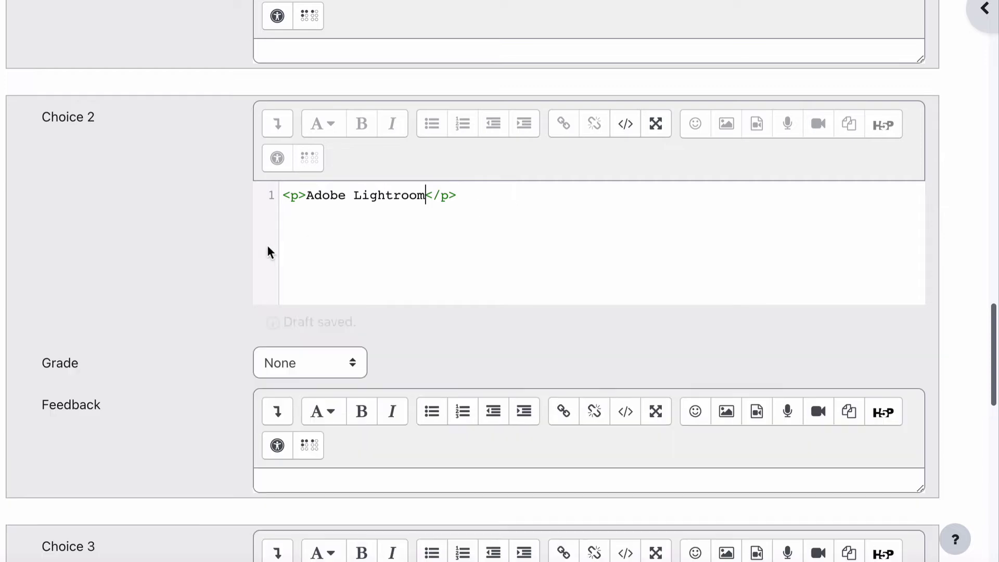
{"action": "scroll", "coordinate": [319, 203], "scroll_direction": "up", "scroll_amount": 6}
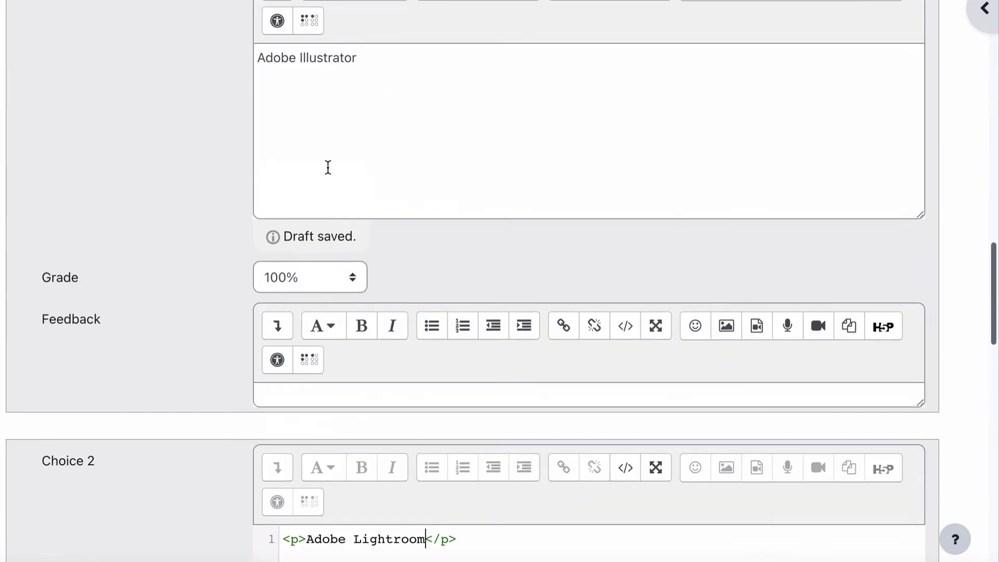
{"action": "left_click", "coordinate": [625, 1]}
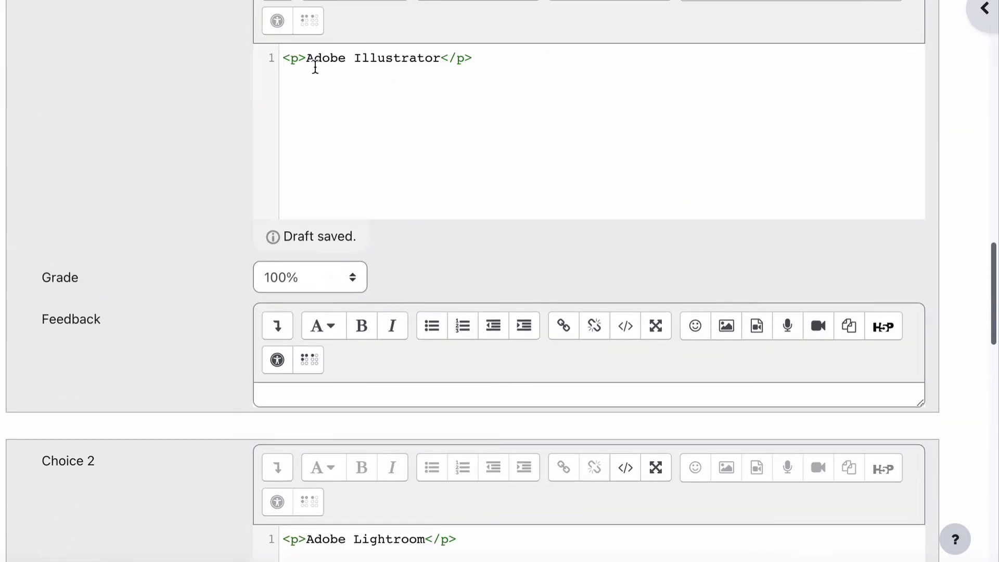
- Remove Choice 3's trailing line break and dir/style attributes, leaving <p>Adobe Premiere Pro</p>
{"action": "scroll", "coordinate": [399, 123], "scroll_direction": "down", "scroll_amount": 7}
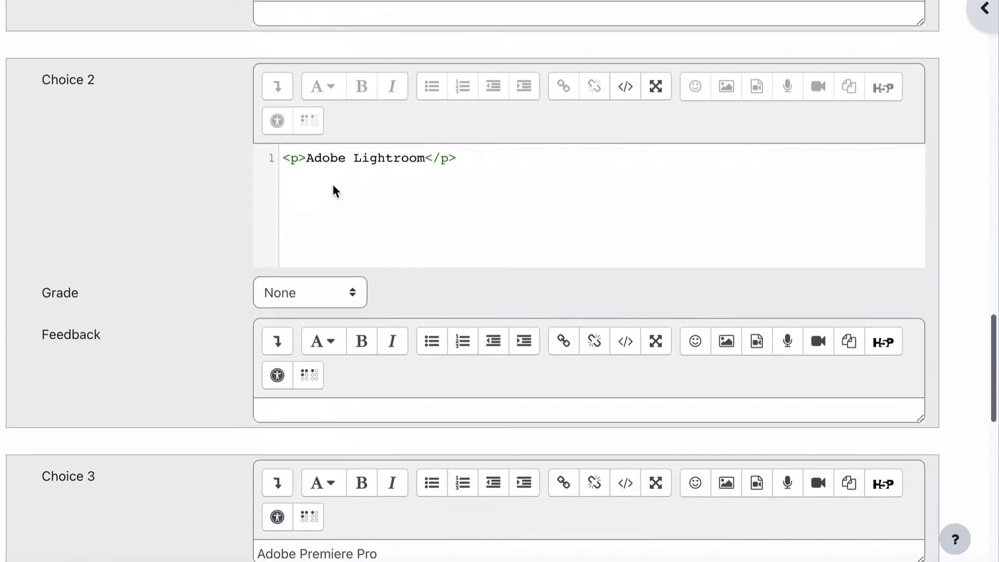
{"action": "scroll", "coordinate": [311, 255], "scroll_direction": "down", "scroll_amount": 5}
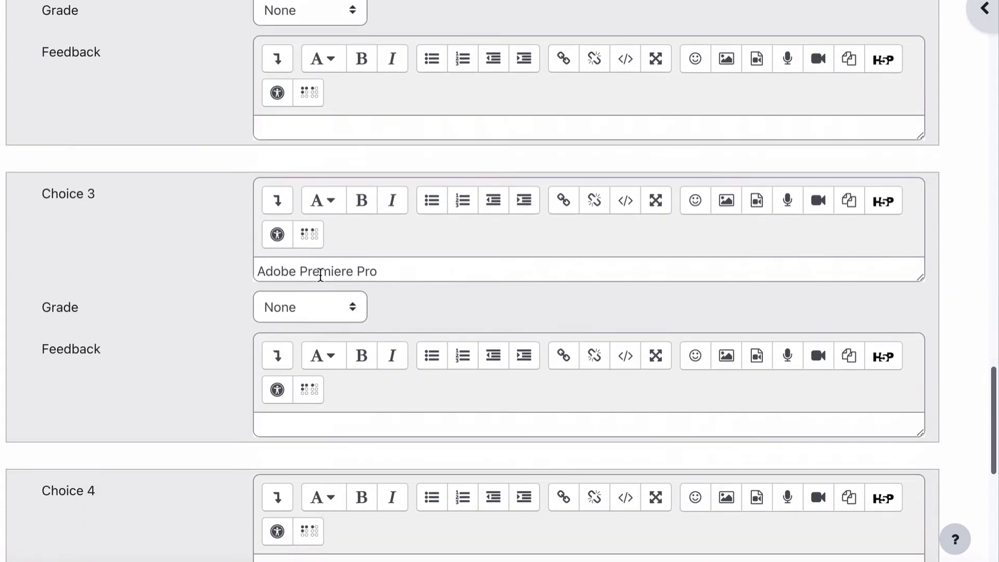
{"action": "left_click", "coordinate": [319, 271]}
{"action": "left_click", "coordinate": [630, 204]}
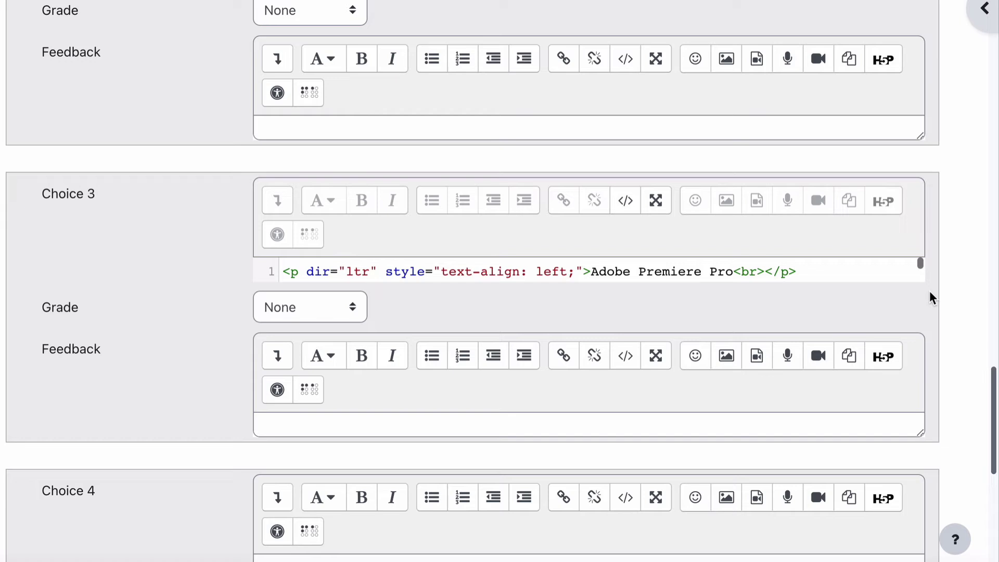
{"action": "left_click", "coordinate": [765, 268]}
{"action": "key", "text": "BackSpace"}
{"action": "key", "text": "BackSpace"}
{"action": "key", "text": "BackSpace"}
{"action": "key", "text": "BackSpace"}
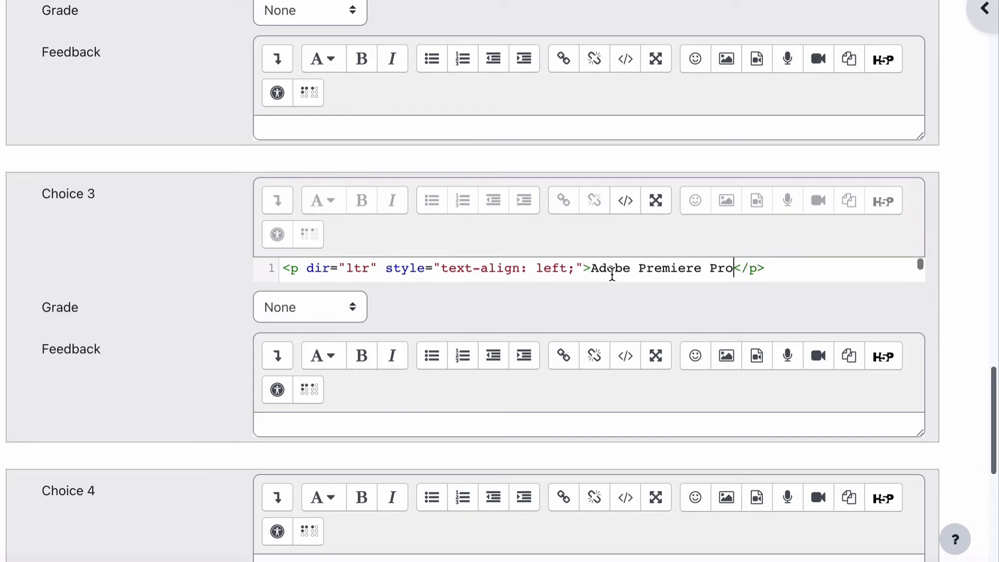
{"action": "left_click_drag", "start_coordinate": [583, 268], "coordinate": [304, 268]}
{"action": "key", "text": "BackSpace"}
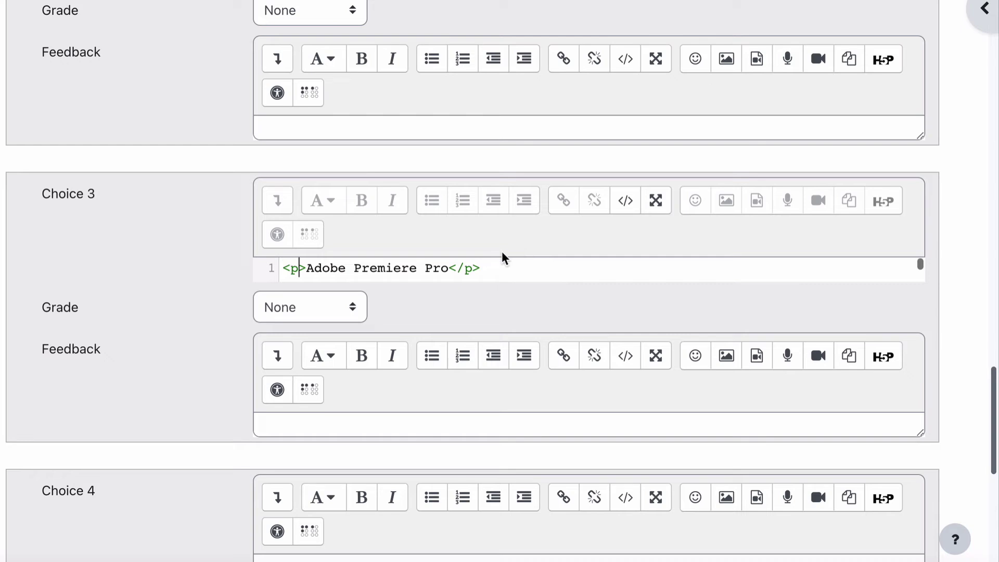
- Enlarge the Choice 4 box, remove Adobe Photoshop's bullet, and delete its messy formatted text
{"action": "scroll", "coordinate": [503, 255], "scroll_direction": "down", "scroll_amount": 5}
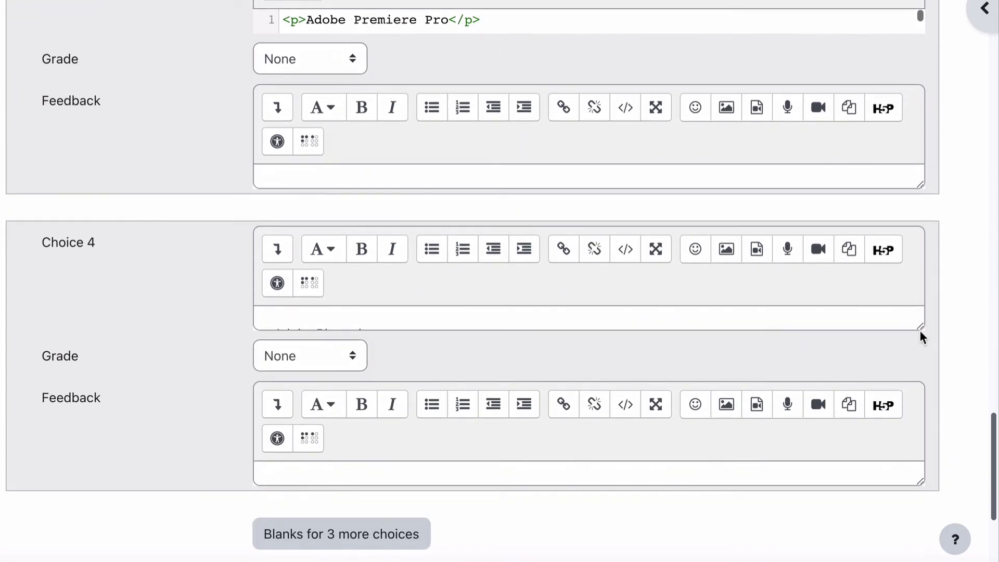
{"action": "left_click_drag", "start_coordinate": [921, 326], "coordinate": [921, 454]}
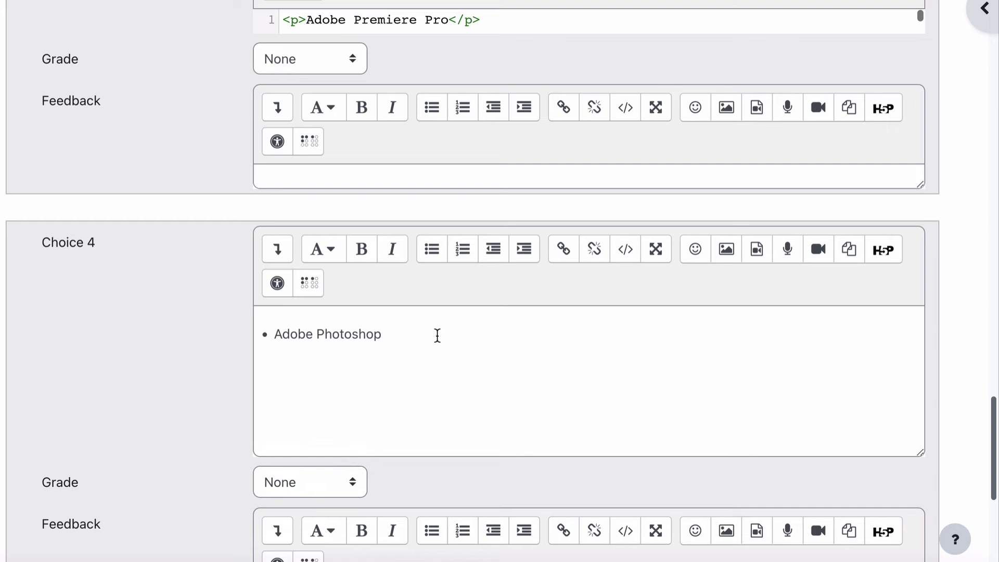
{"action": "left_click_drag", "start_coordinate": [437, 335], "coordinate": [214, 346]}
{"action": "left_click", "coordinate": [431, 249]}
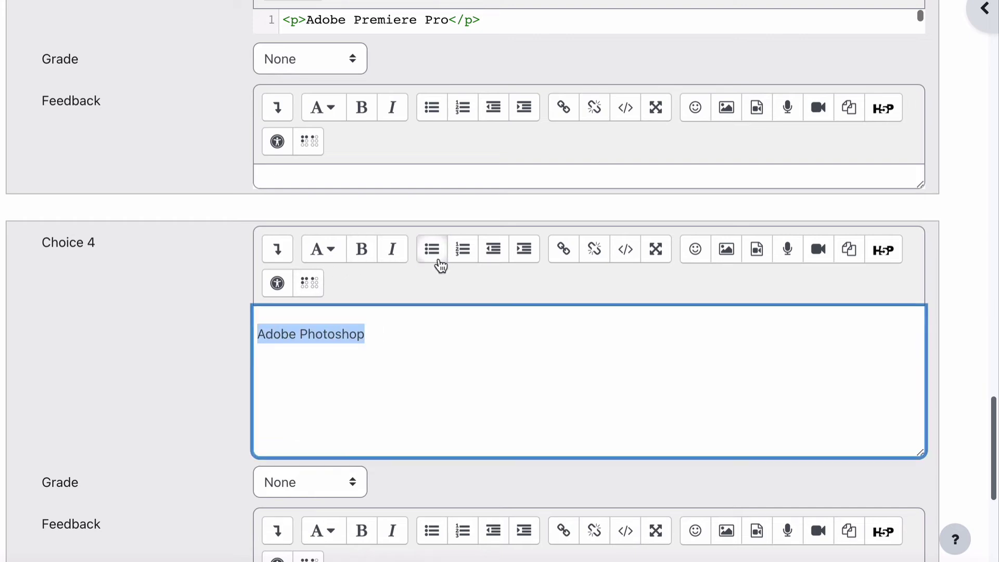
{"action": "left_click", "coordinate": [625, 255]}
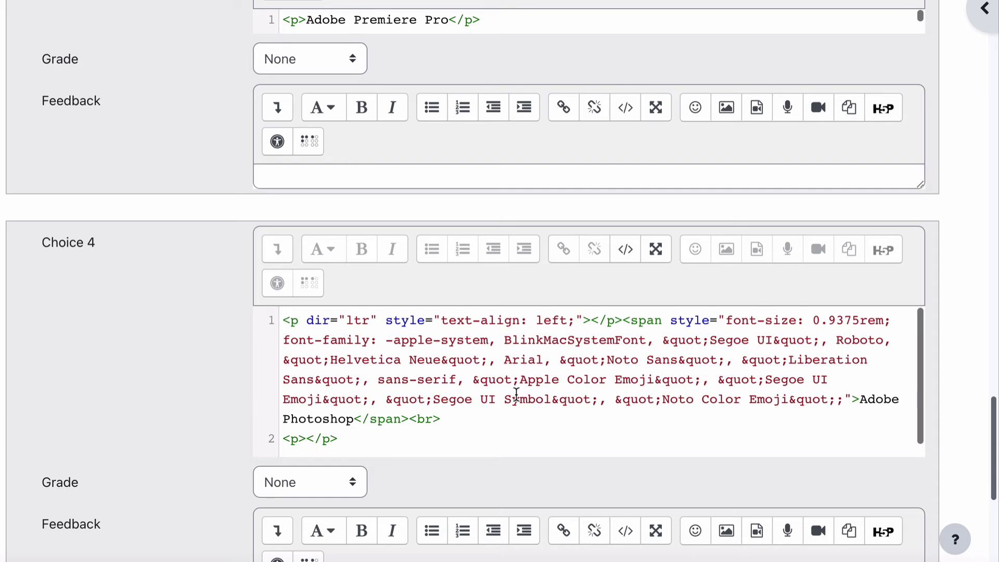
{"action": "left_click", "coordinate": [627, 254]}
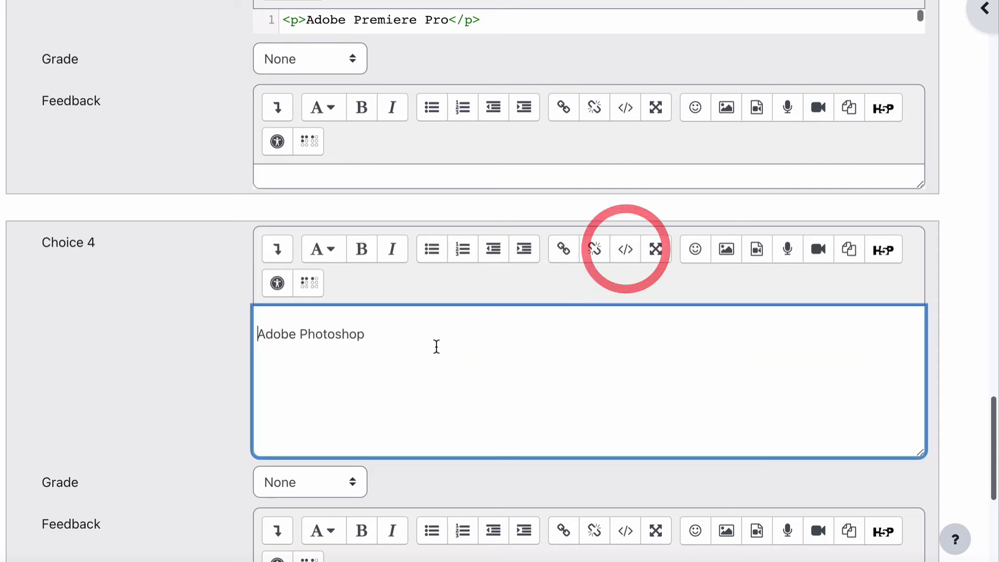
{"action": "left_click_drag", "start_coordinate": [435, 346], "coordinate": [252, 339]}
{"action": "key", "text": "BackSpace"}
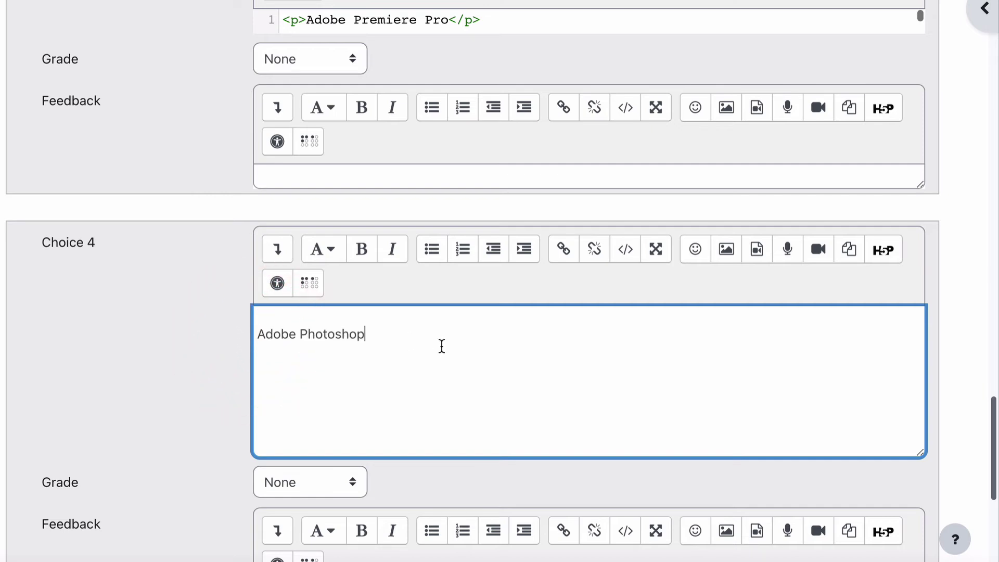
- In Choice 4's HTML, delete the stray </p>, the <br> with empty paragraph, and dir/style attributes
{"action": "left_click", "coordinate": [627, 252]}
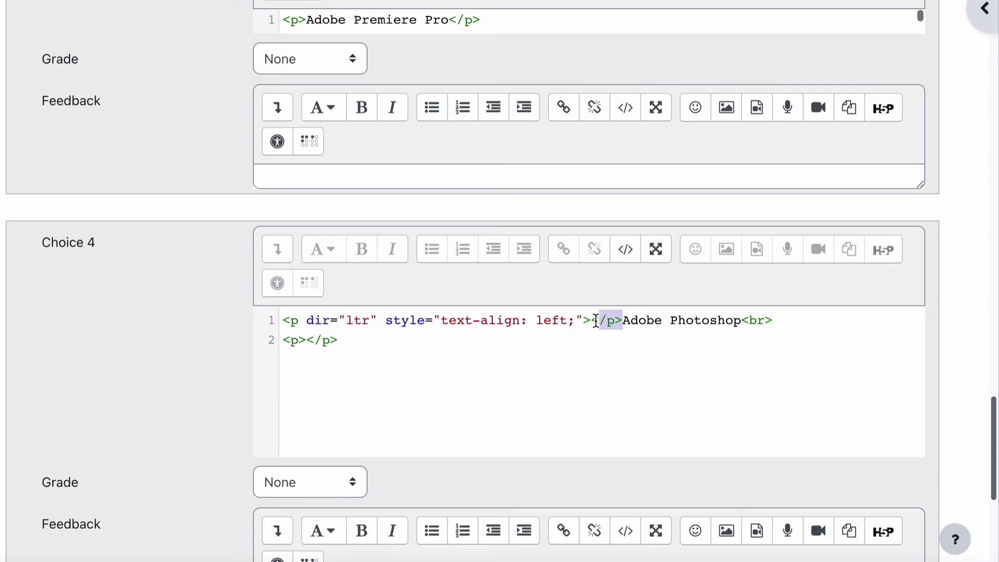
{"action": "key", "text": "BackSpace"}
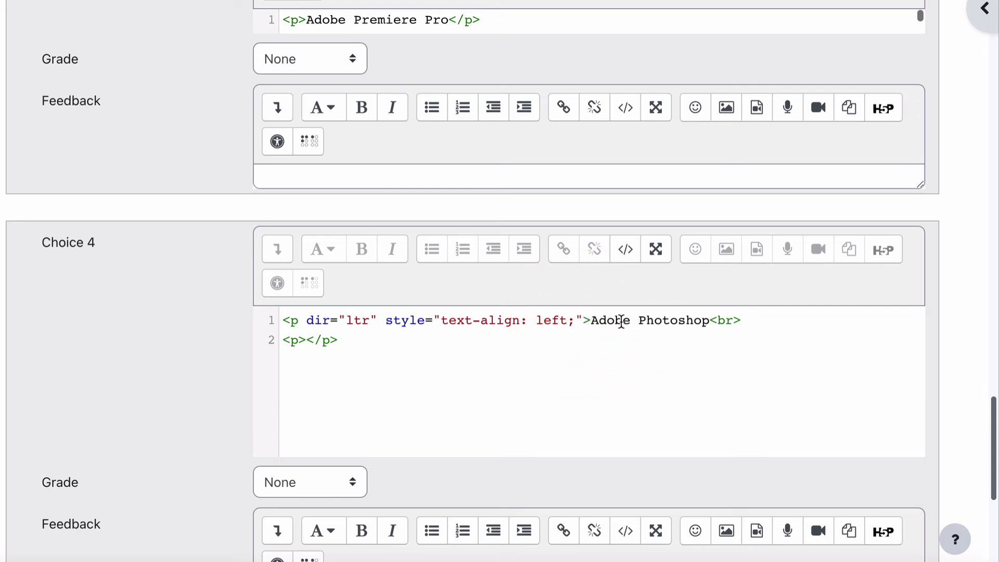
{"action": "left_click", "coordinate": [335, 340]}
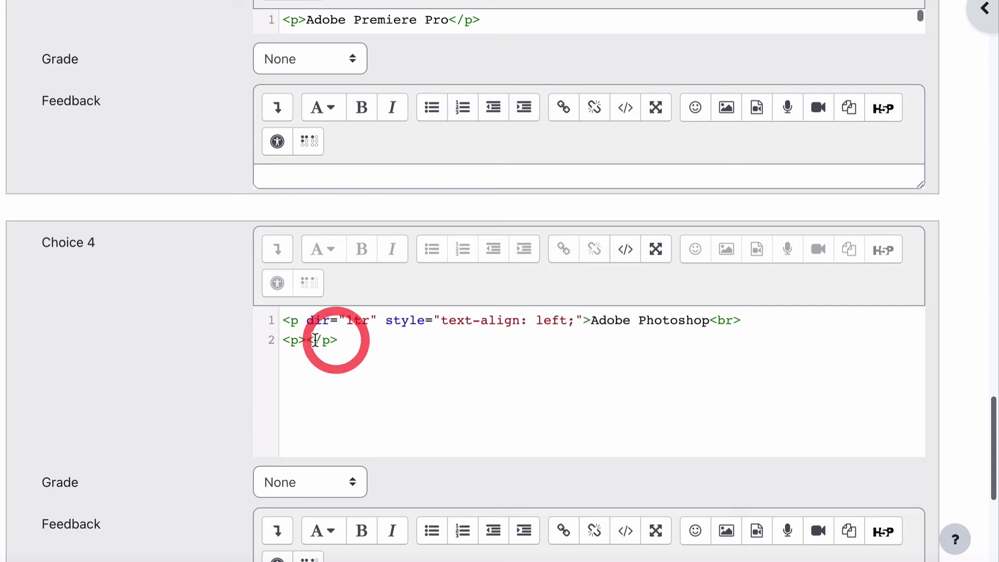
{"action": "left_click_drag", "start_coordinate": [307, 340], "coordinate": [706, 321]}
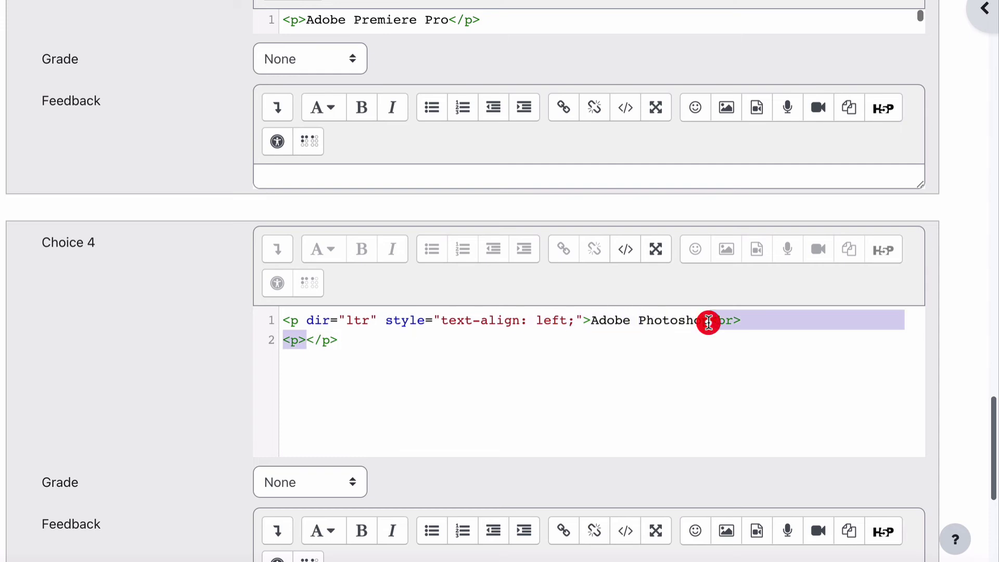
{"action": "key", "text": "BackSpace"}
{"action": "left_click", "coordinate": [752, 320]}
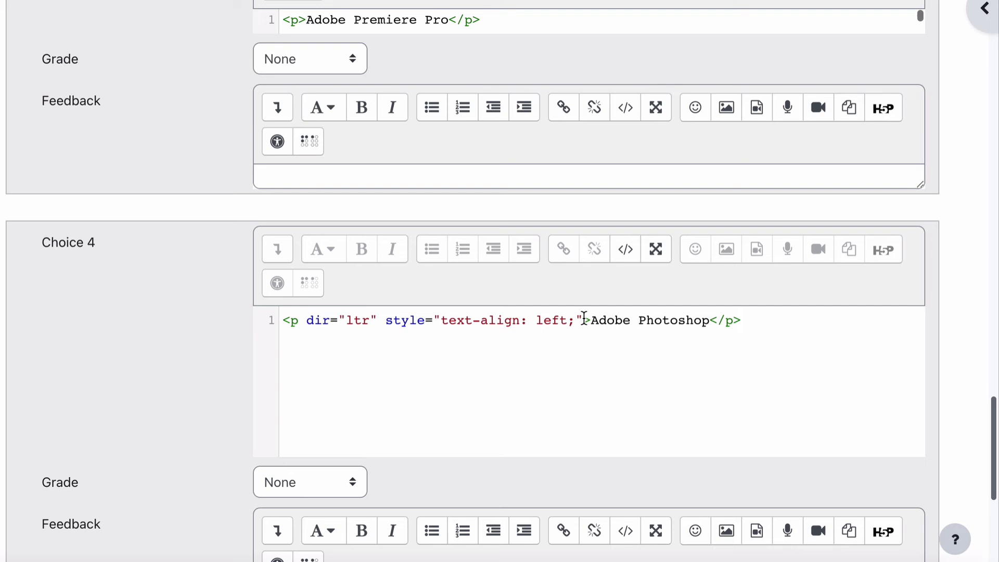
{"action": "left_click_drag", "start_coordinate": [584, 319], "coordinate": [324, 315]}
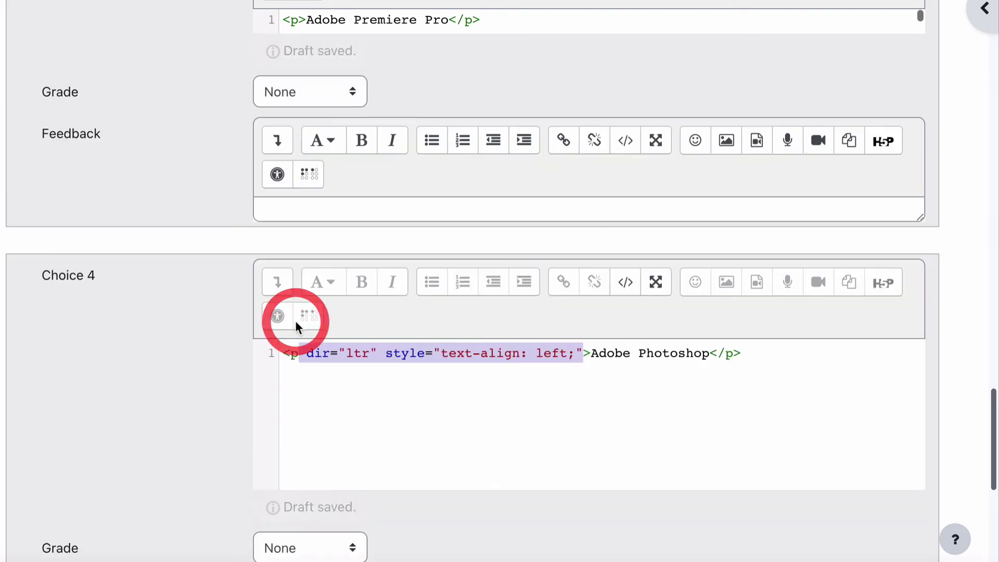
{"action": "key", "text": "BackSpace"}
- Save Q2 as Version 4 and preview it, checking the gap below Adobe Premiere Pro
{"action": "scroll", "coordinate": [120, 381], "scroll_direction": "down", "scroll_amount": 6}
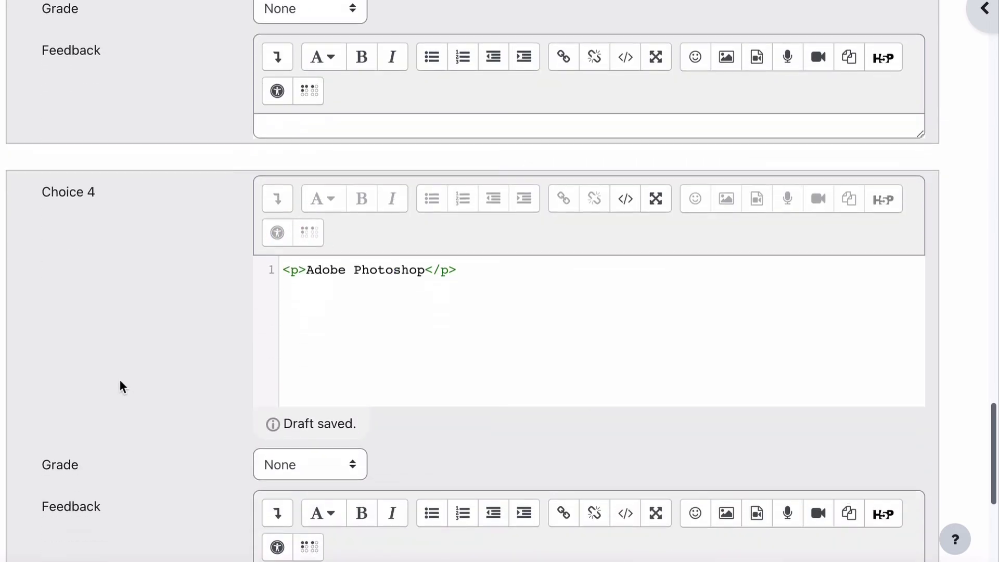
{"action": "scroll", "coordinate": [120, 386], "scroll_direction": "down", "scroll_amount": 5}
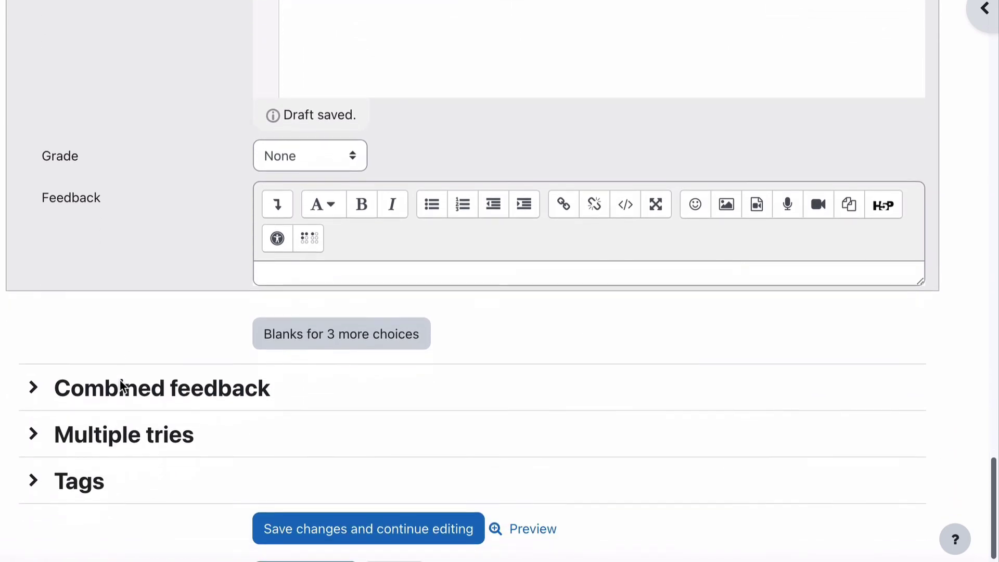
{"action": "left_click", "coordinate": [338, 462]}
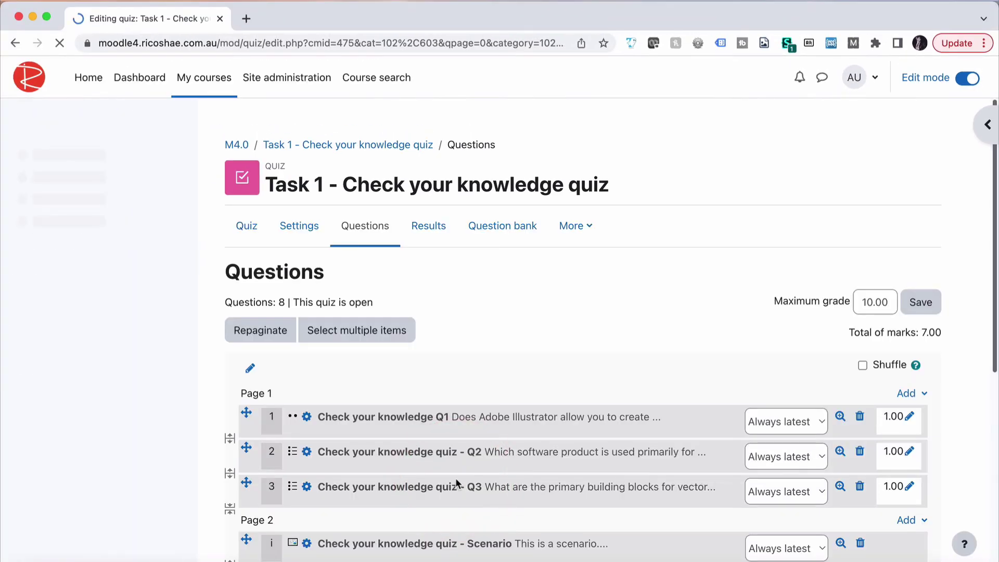
{"action": "left_click", "coordinate": [840, 452]}
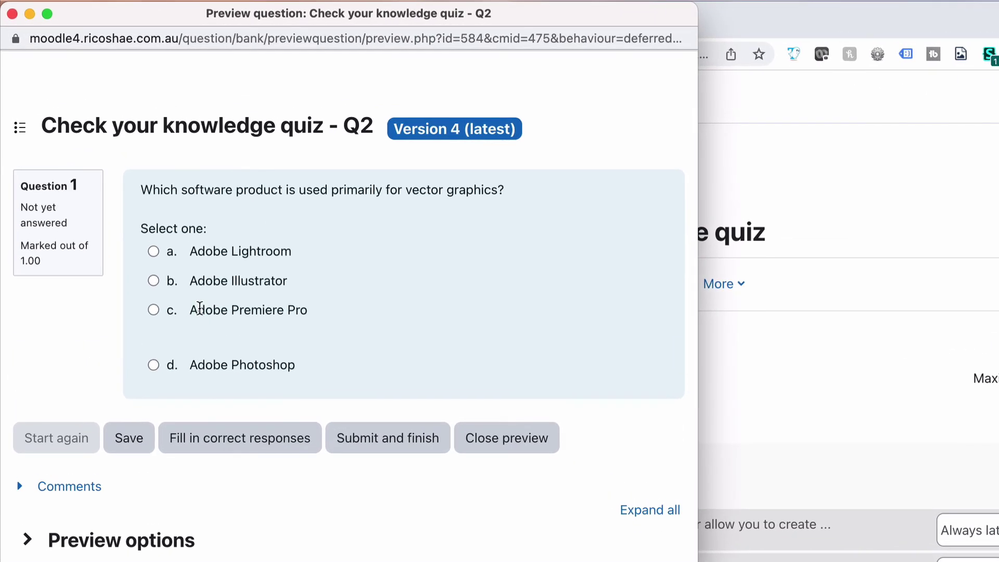
{"action": "left_click_drag", "start_coordinate": [151, 247], "coordinate": [244, 247]}
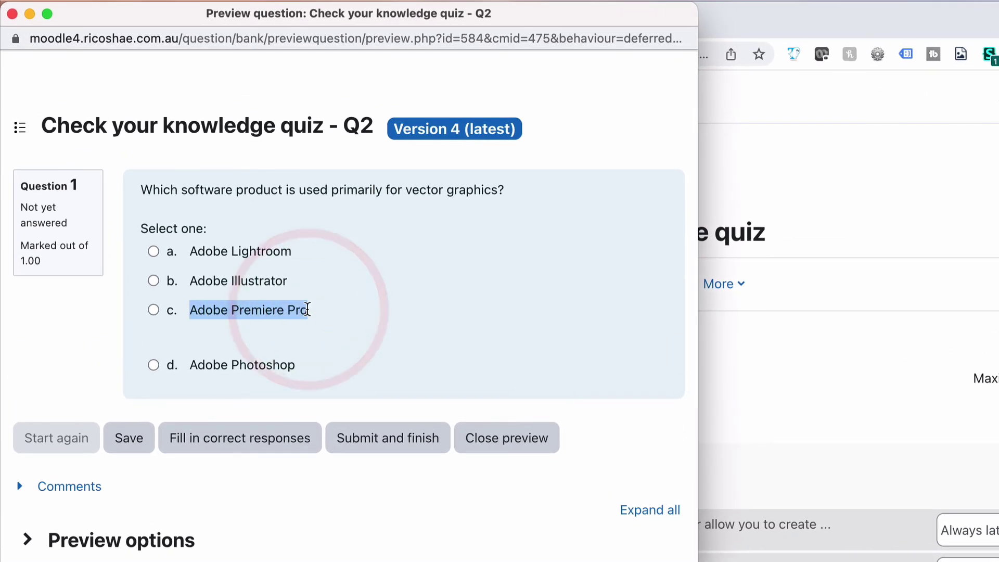
{"action": "left_click", "coordinate": [279, 312]}
{"action": "left_click", "coordinate": [277, 313]}
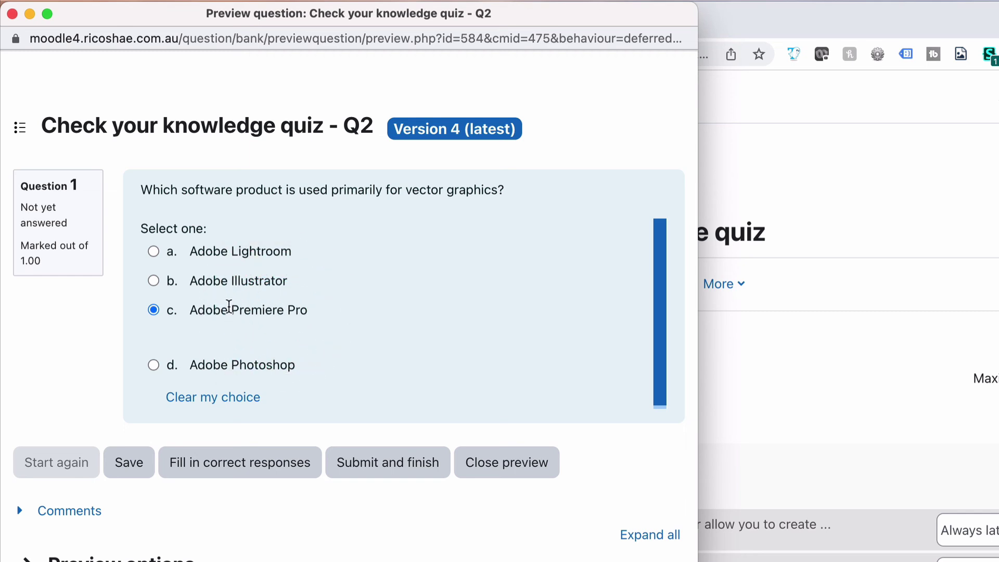
- Close the preview, reopen Q2, and show Choice 3's HTML source in a taller box
{"action": "left_click", "coordinate": [13, 16]}
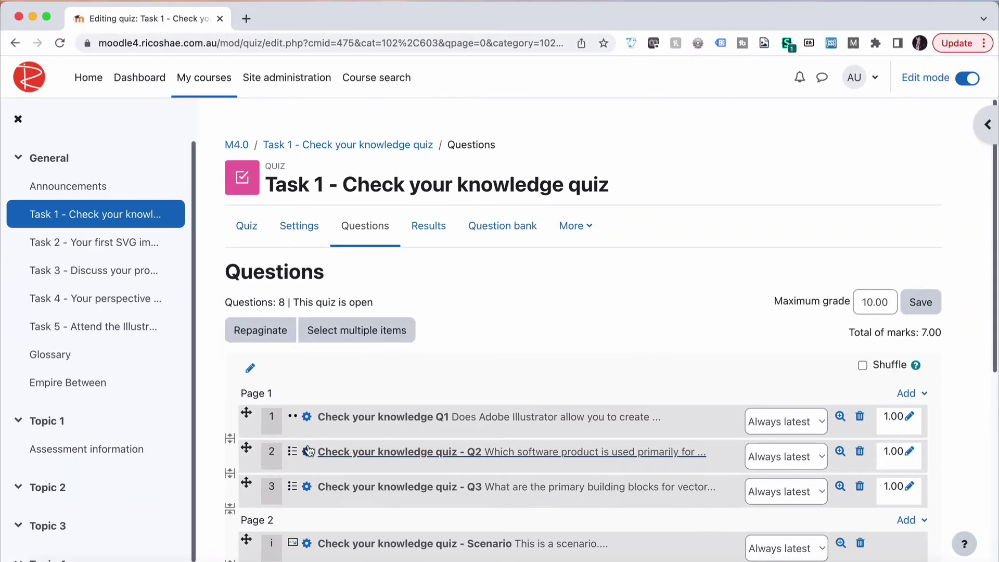
{"action": "left_click", "coordinate": [308, 451]}
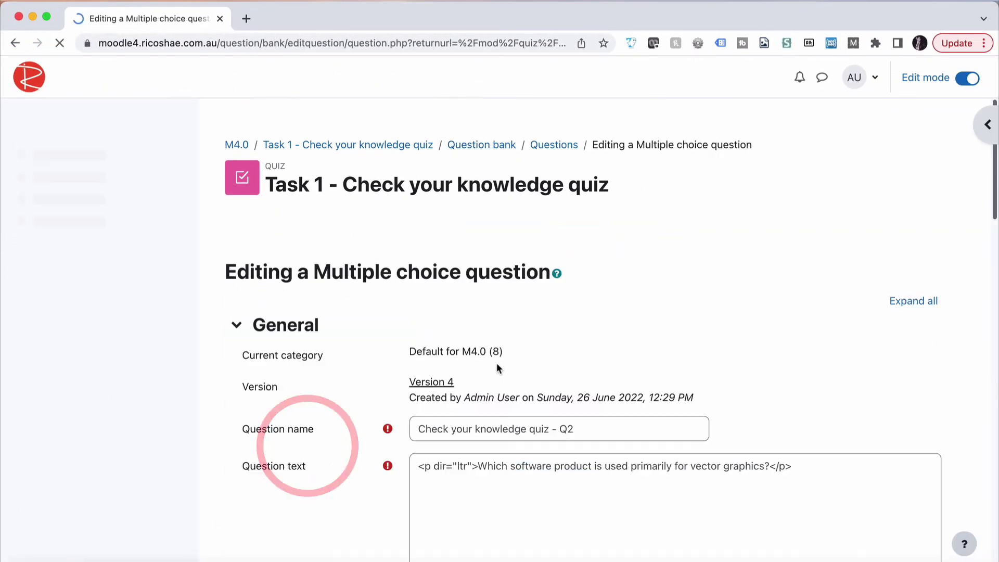
{"action": "scroll", "coordinate": [497, 366], "scroll_direction": "down", "scroll_amount": 10}
{"action": "scroll", "coordinate": [496, 367], "scroll_direction": "down", "scroll_amount": 10}
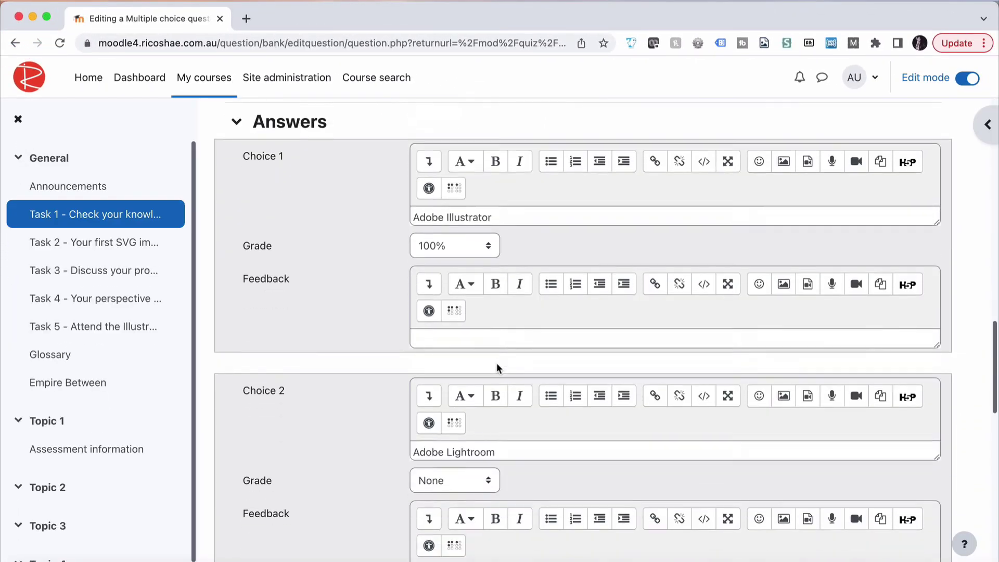
{"action": "scroll", "coordinate": [372, 314], "scroll_direction": "down", "scroll_amount": 6}
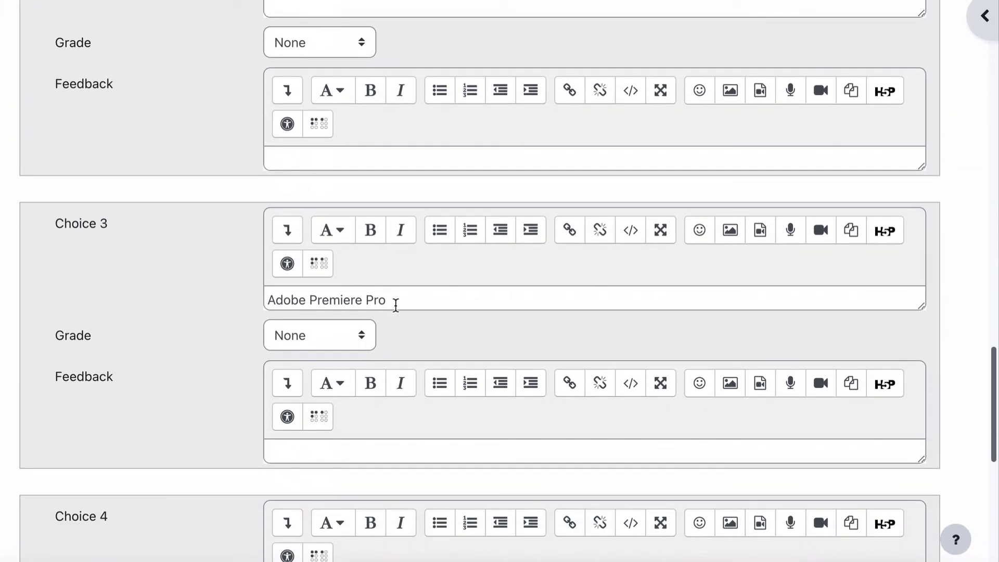
{"action": "left_click", "coordinate": [404, 299]}
{"action": "left_click", "coordinate": [639, 235]}
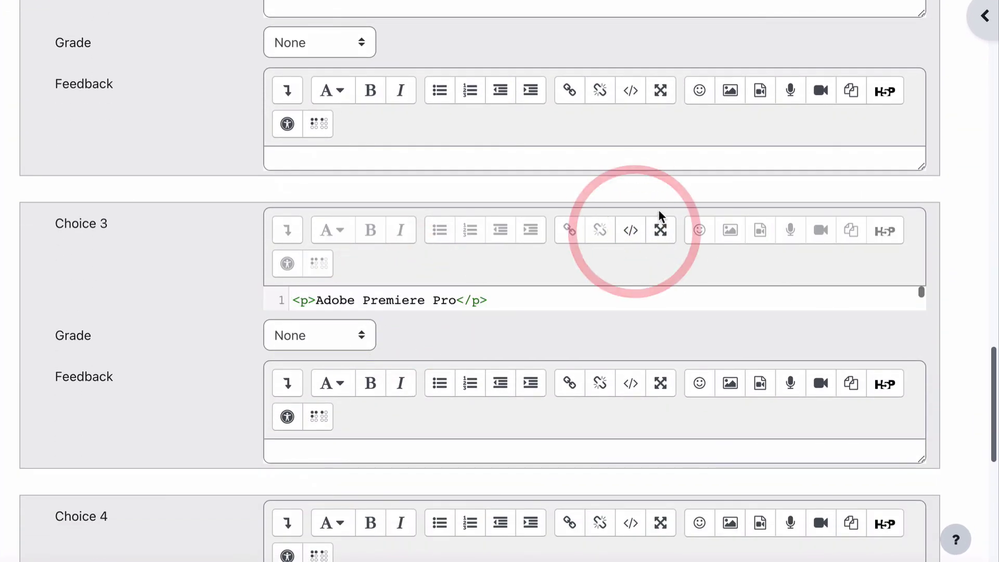
{"action": "left_click", "coordinate": [631, 233]}
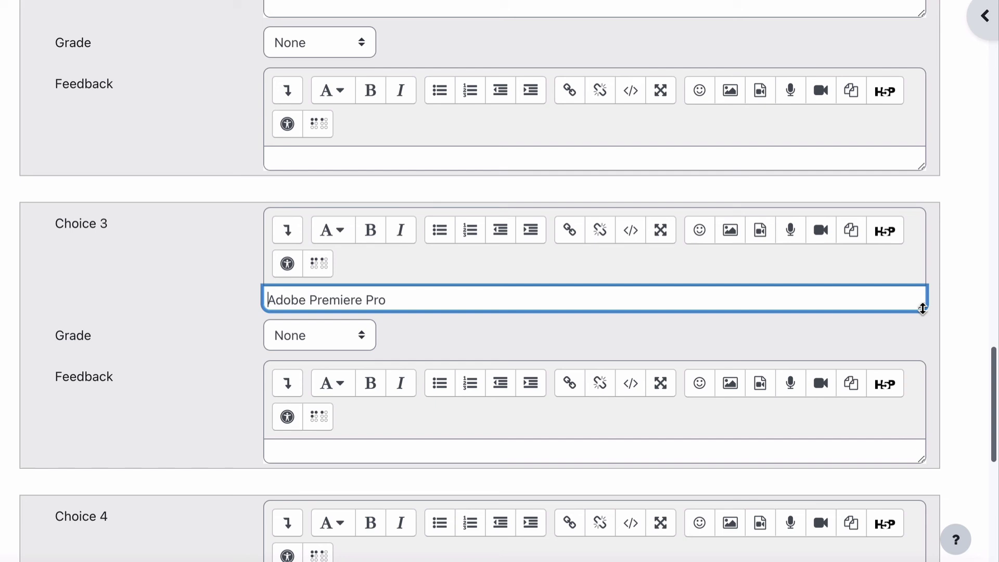
{"action": "left_click_drag", "start_coordinate": [922, 308], "coordinate": [926, 475]}
{"action": "left_click", "coordinate": [638, 234]}
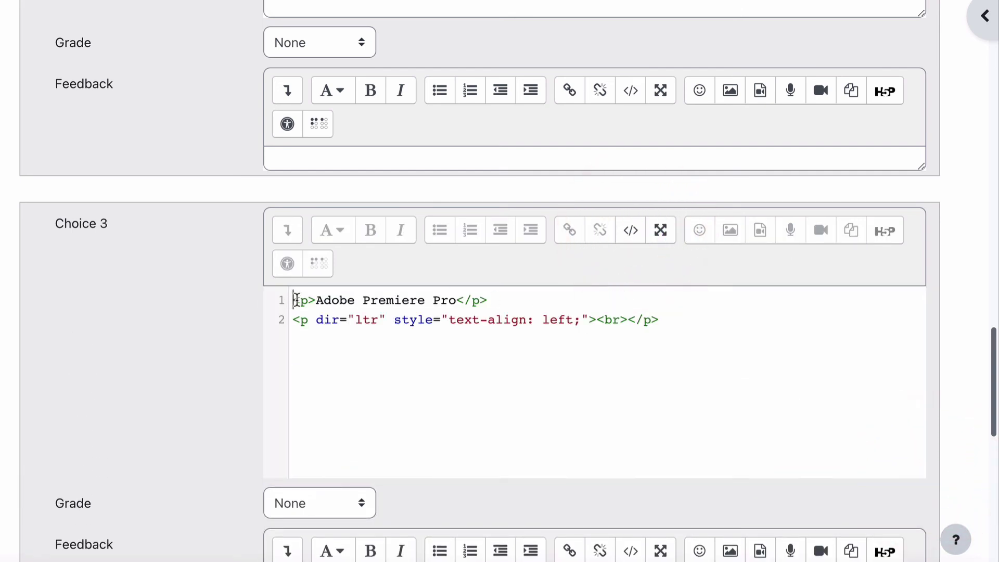
- Delete the stray empty <p><br></p> paragraph on line 2 of Choice 3's HTML
{"action": "left_click_drag", "start_coordinate": [294, 300], "coordinate": [518, 299]}
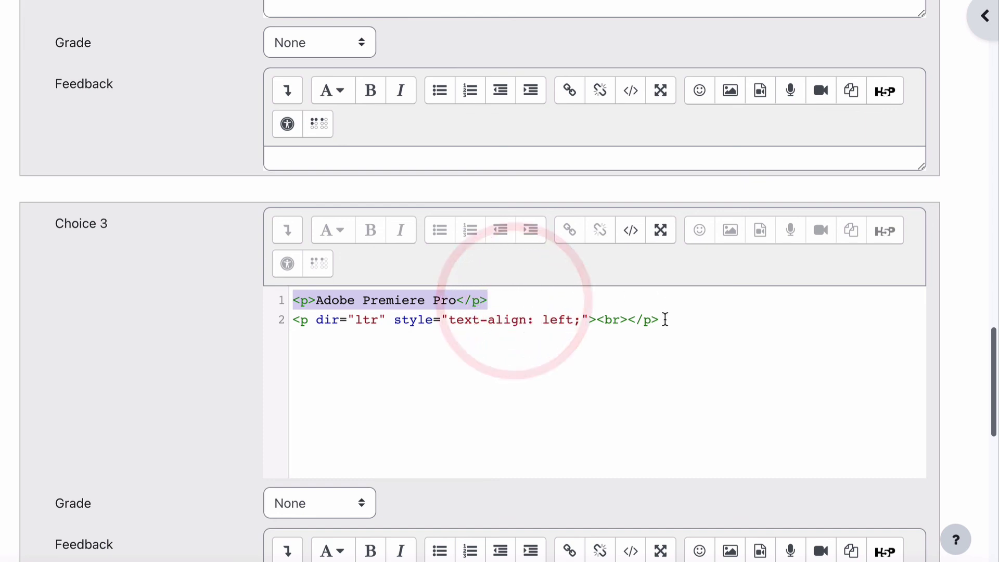
{"action": "left_click_drag", "start_coordinate": [661, 320], "coordinate": [371, 330]}
{"action": "left_click", "coordinate": [289, 322], "text": "shift"}
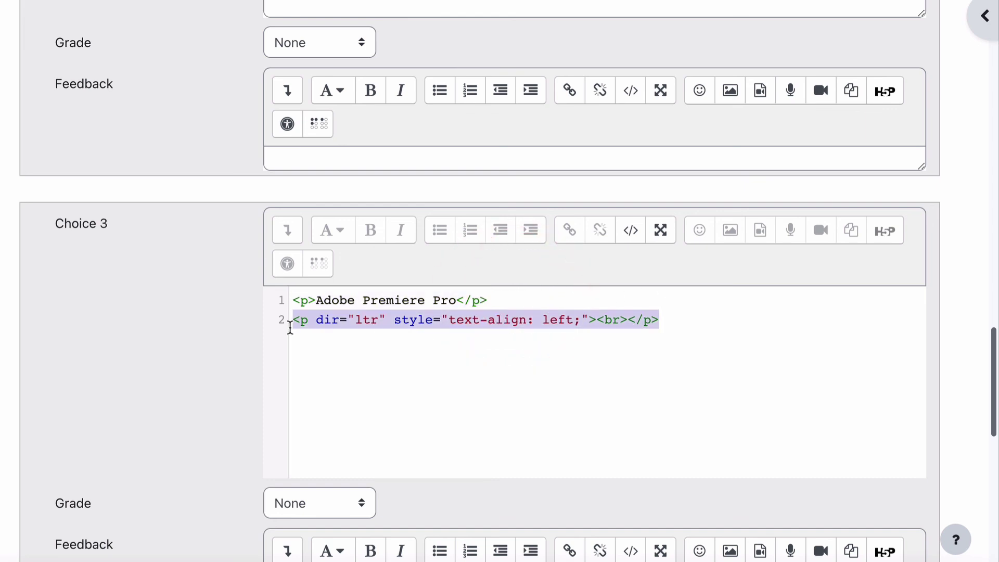
{"action": "key", "text": "BackSpace"}
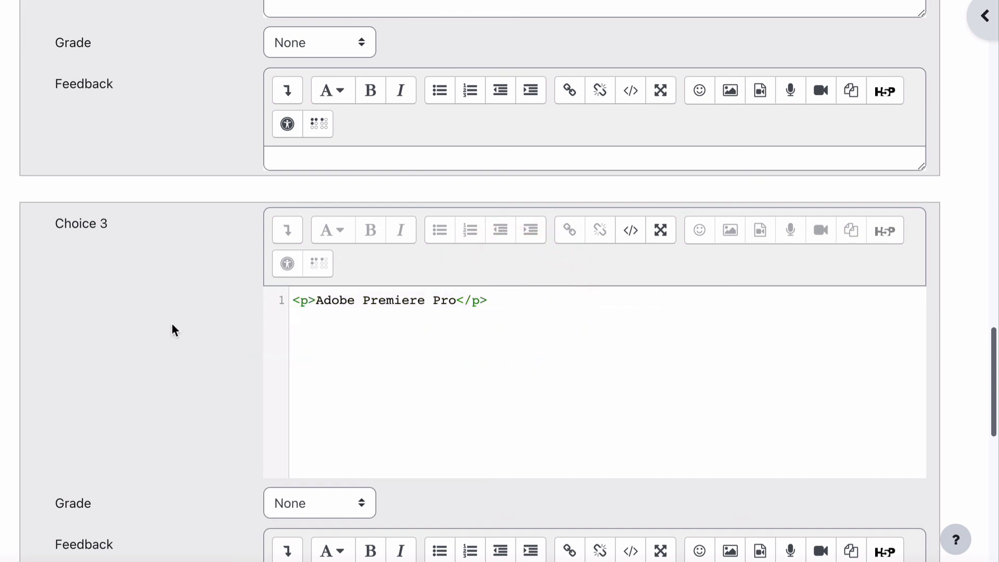
- Save Q2 as Version 5 and preview it again
{"action": "scroll", "coordinate": [171, 323], "scroll_direction": "down", "scroll_amount": 5}
{"action": "scroll", "coordinate": [172, 330], "scroll_direction": "down", "scroll_amount": 10}
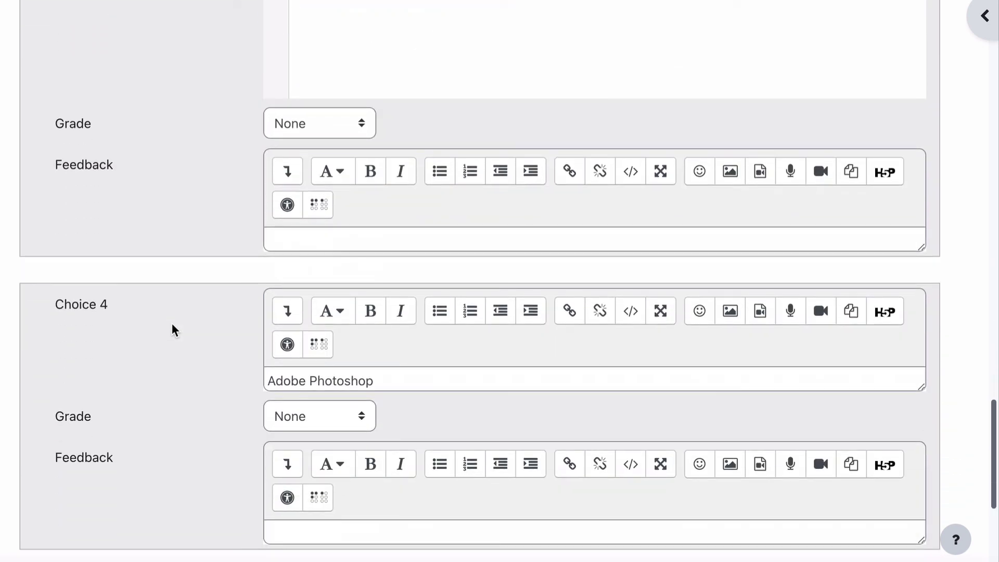
{"action": "left_click", "coordinate": [301, 458]}
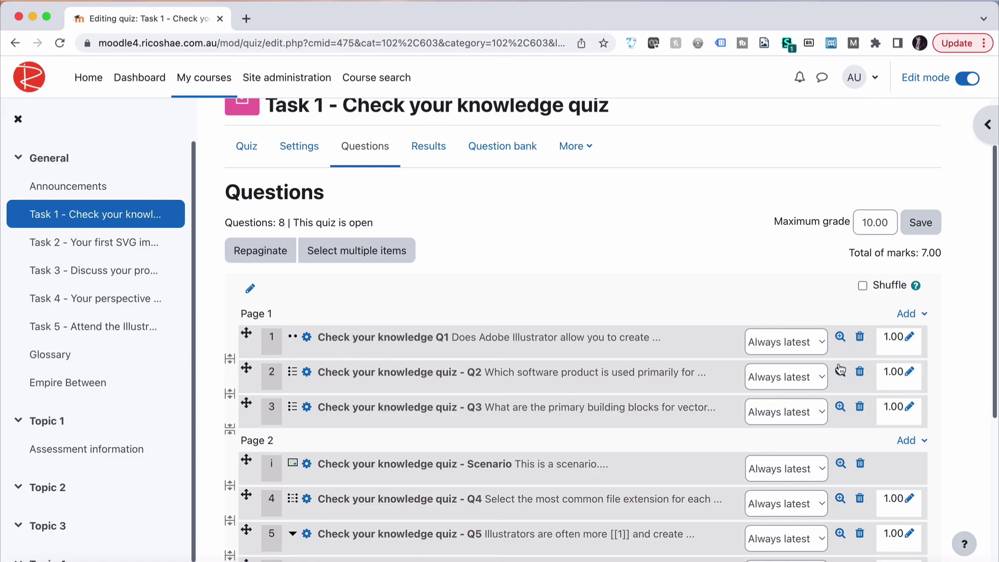
{"action": "left_click", "coordinate": [809, 334]}
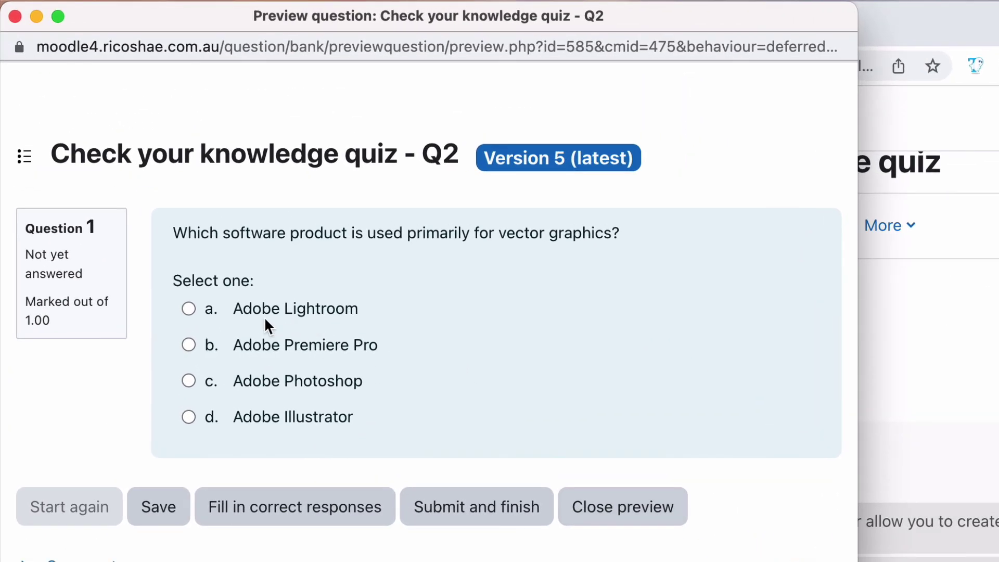